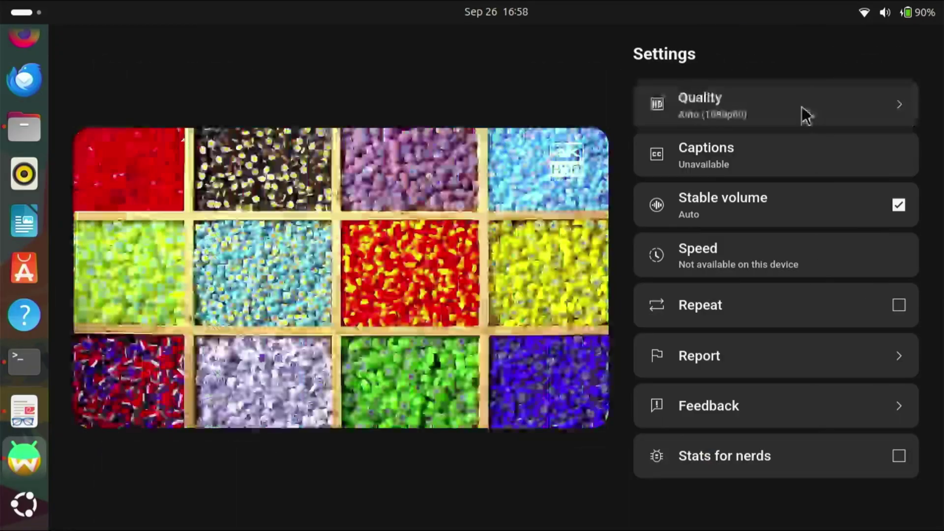
Step: View a video's quality choices, then the About and Storage (116 GB) settings pages
{"action": "left_click", "coordinate": [801, 111]}
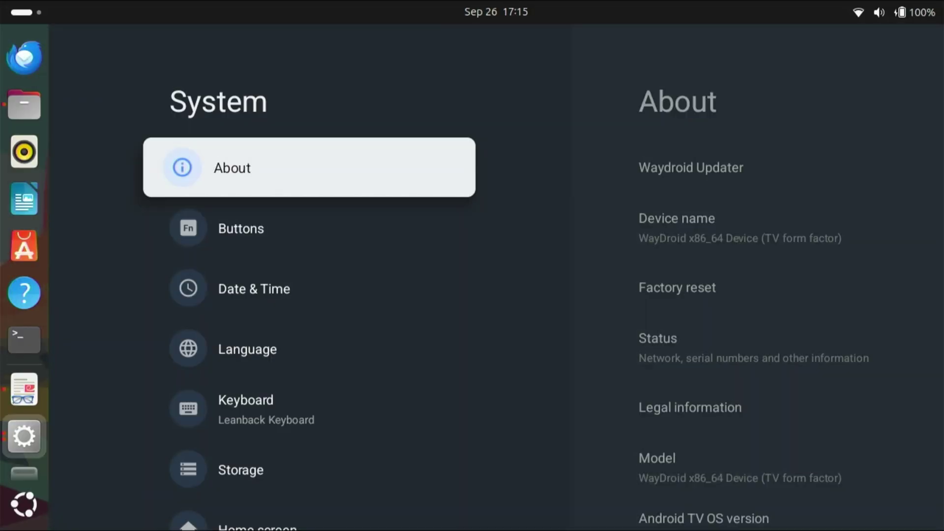
{"action": "key", "text": "Return"}
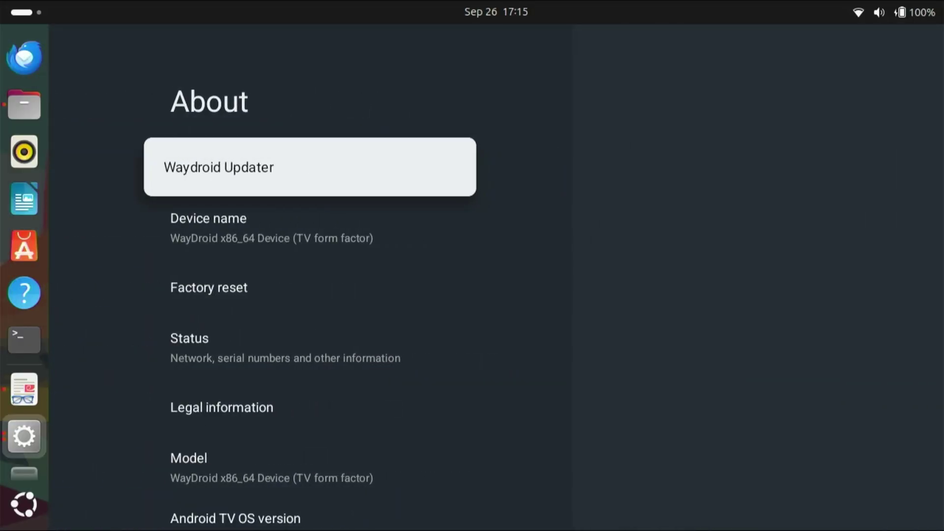
{"action": "key", "text": "Down"}
{"action": "key", "text": "Down"}
{"action": "key", "text": "Down"}
{"action": "key", "text": "Down"}
{"action": "key", "text": "Down"}
{"action": "key", "text": "Down"}
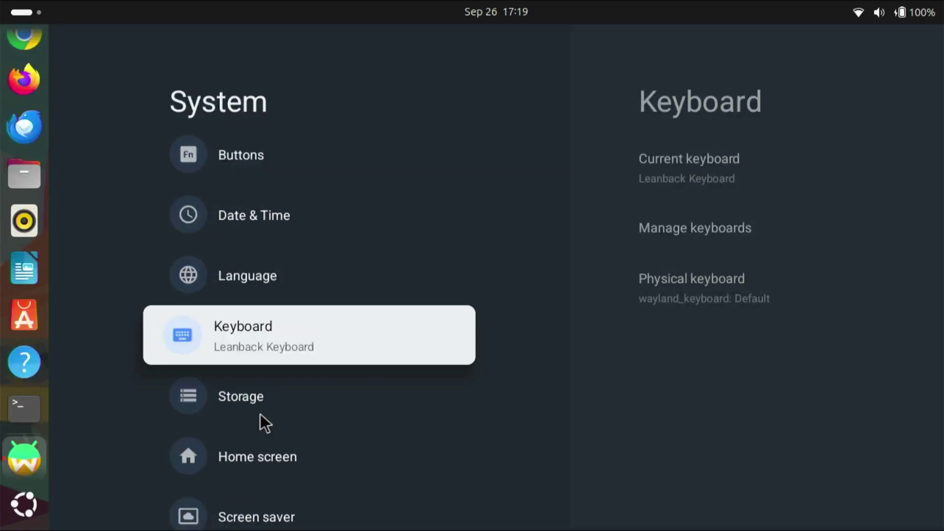
{"action": "key", "text": "Down"}
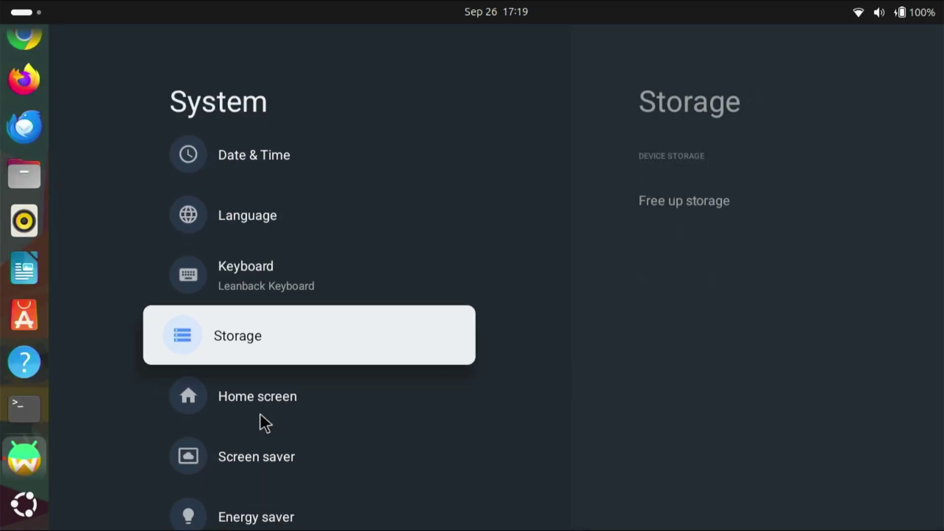
{"action": "key", "text": "Return"}
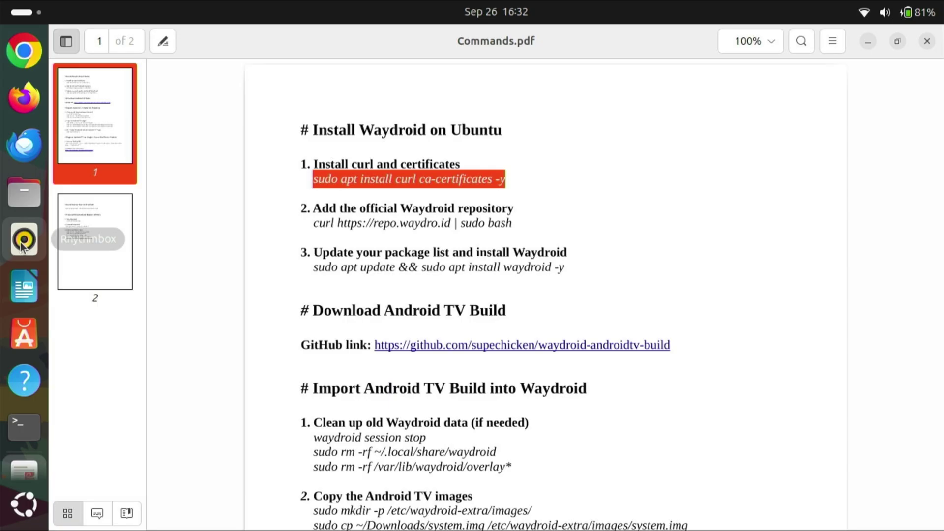
Step: Install curl and ca-certificates via apt in a new terminal, then return to Commands.pdf
{"action": "scroll", "coordinate": [21, 245], "scroll_direction": "down", "scroll_amount": 2}
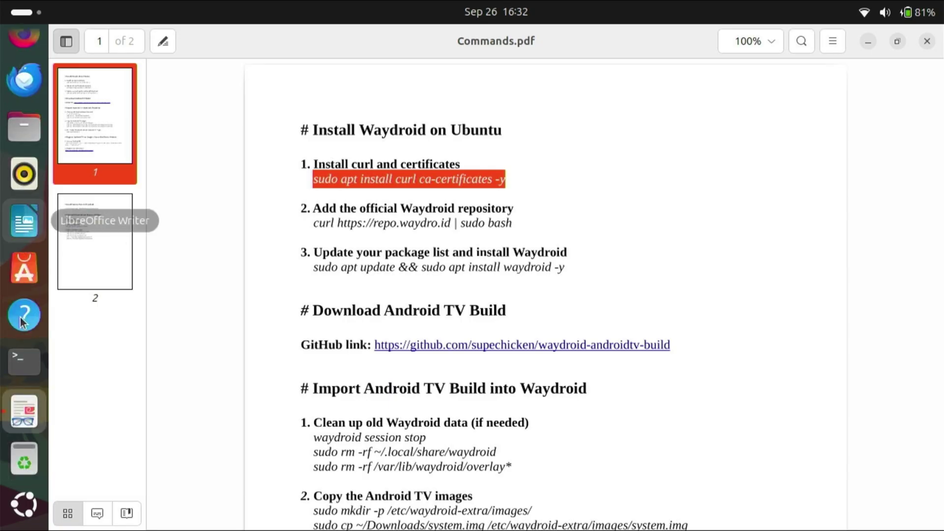
{"action": "left_click", "coordinate": [20, 364]}
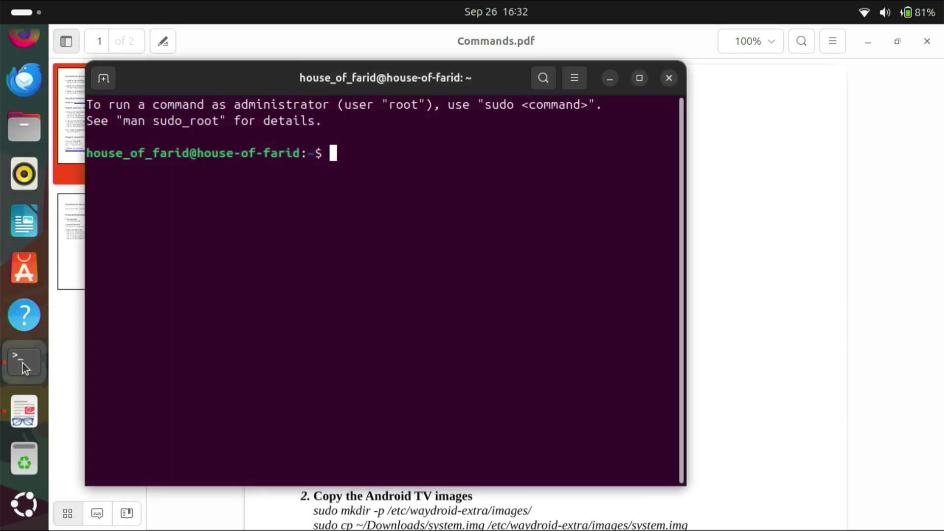
{"action": "right_click", "coordinate": [459, 233]}
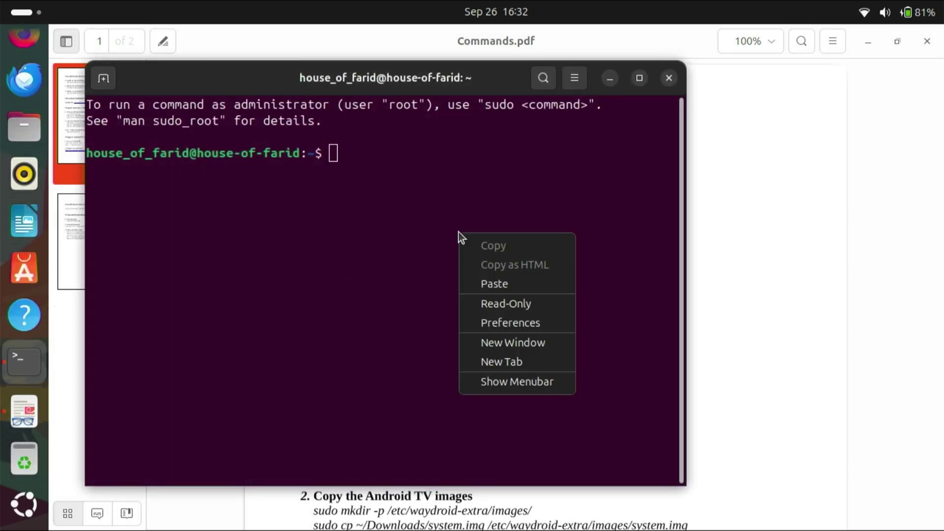
{"action": "left_click", "coordinate": [501, 285]}
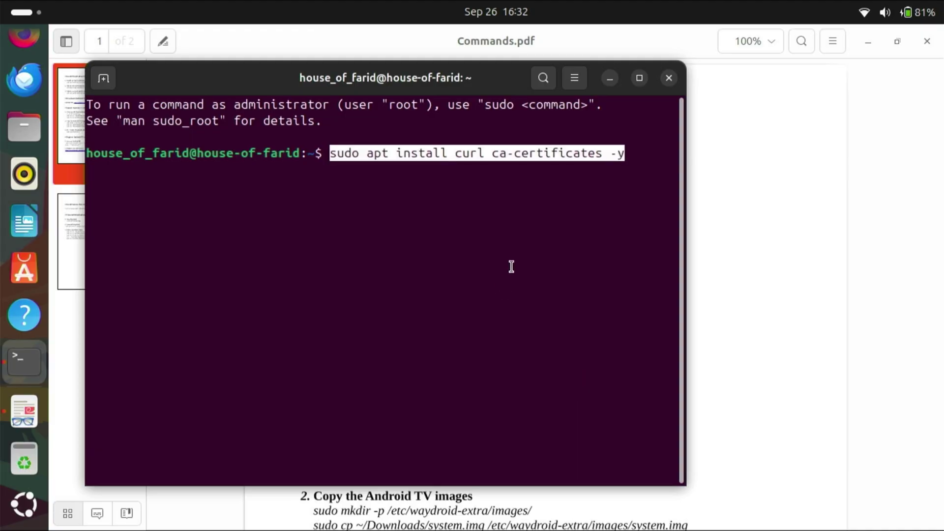
{"action": "key", "text": "Return"}
{"action": "key", "text": "Return"}
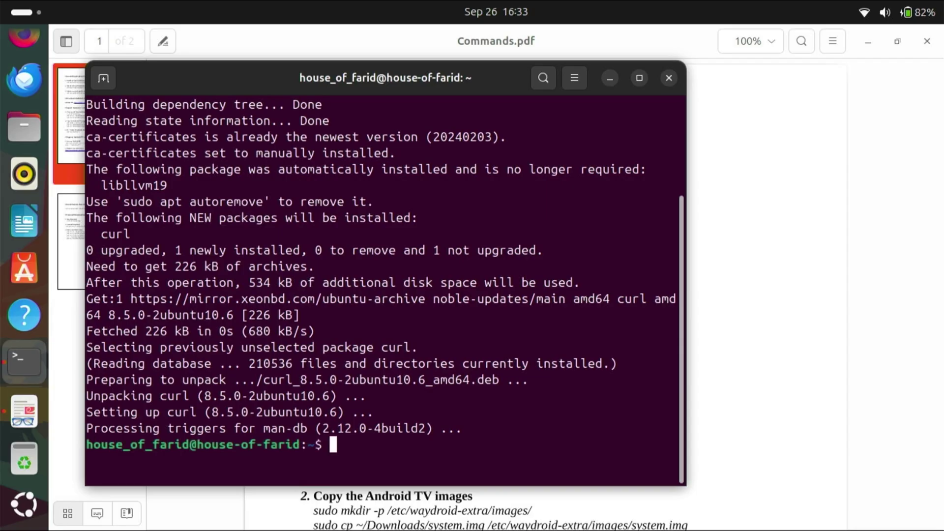
{"action": "left_click", "coordinate": [765, 131]}
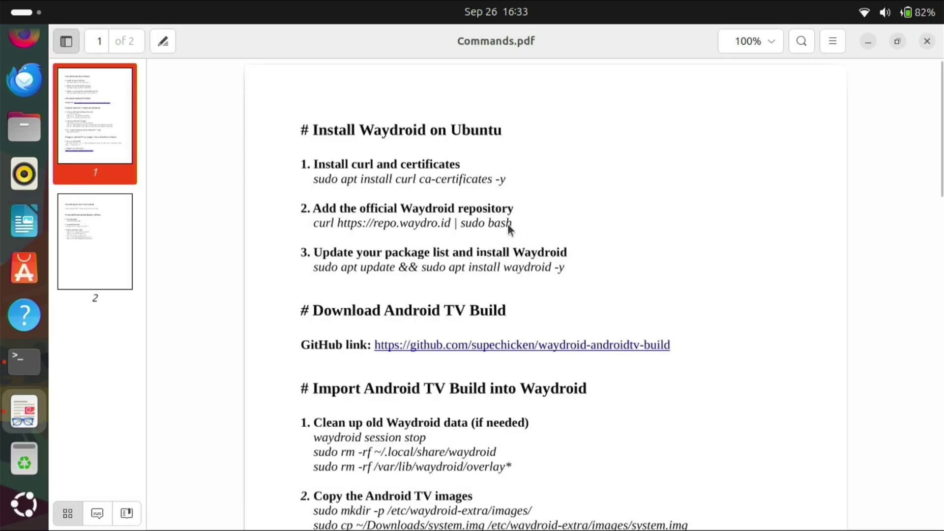
Step: Copy the repo.waydro.id curl command from the guide and run it in the terminal
{"action": "left_click_drag", "start_coordinate": [324, 232], "coordinate": [303, 233]}
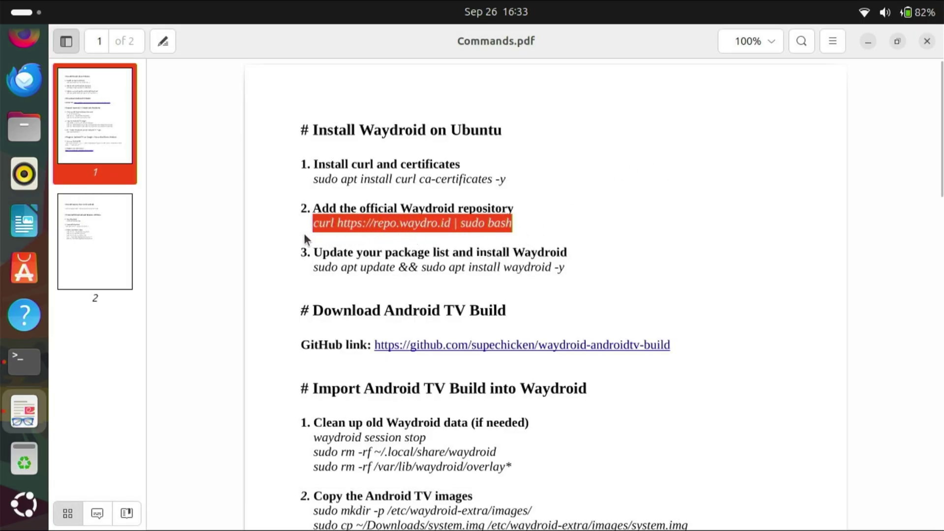
{"action": "right_click", "coordinate": [350, 223]}
{"action": "left_click", "coordinate": [407, 320]}
{"action": "left_click", "coordinate": [14, 371]}
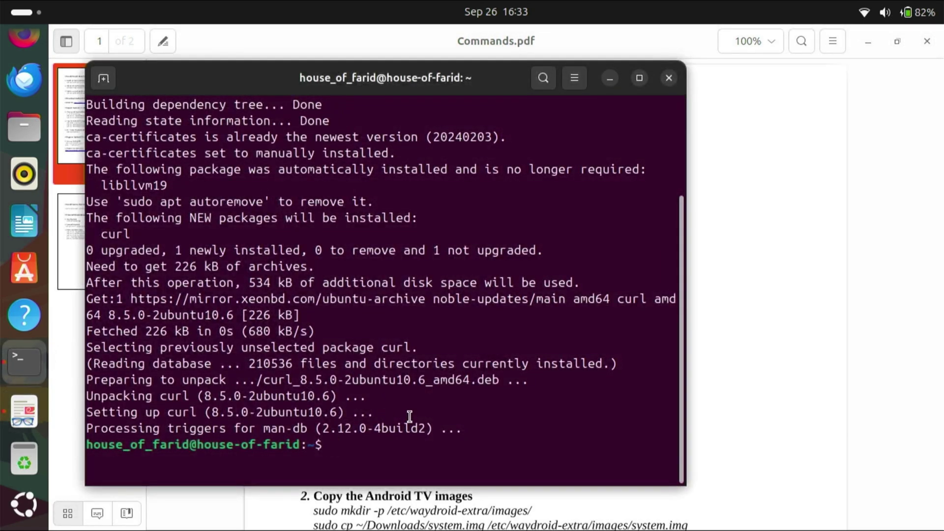
{"action": "right_click", "coordinate": [412, 453]}
{"action": "left_click", "coordinate": [468, 346]}
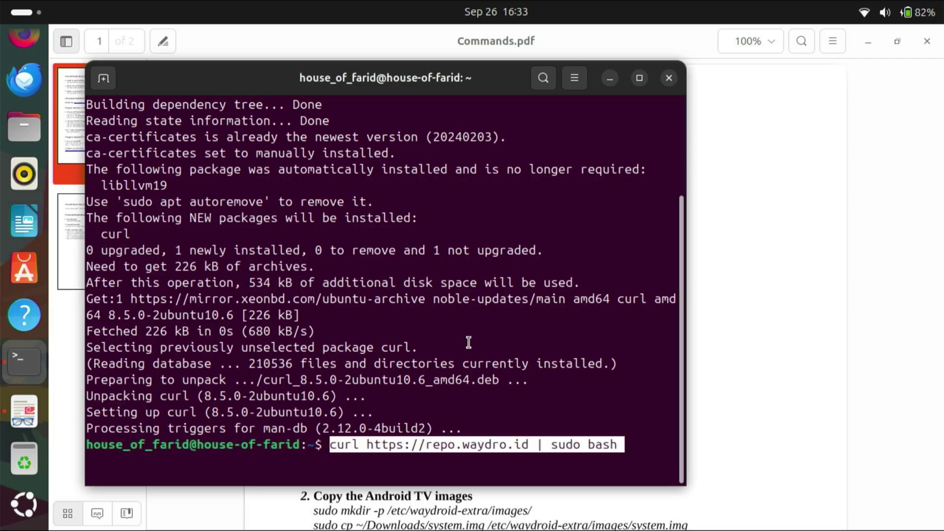
{"action": "key", "text": "Return"}
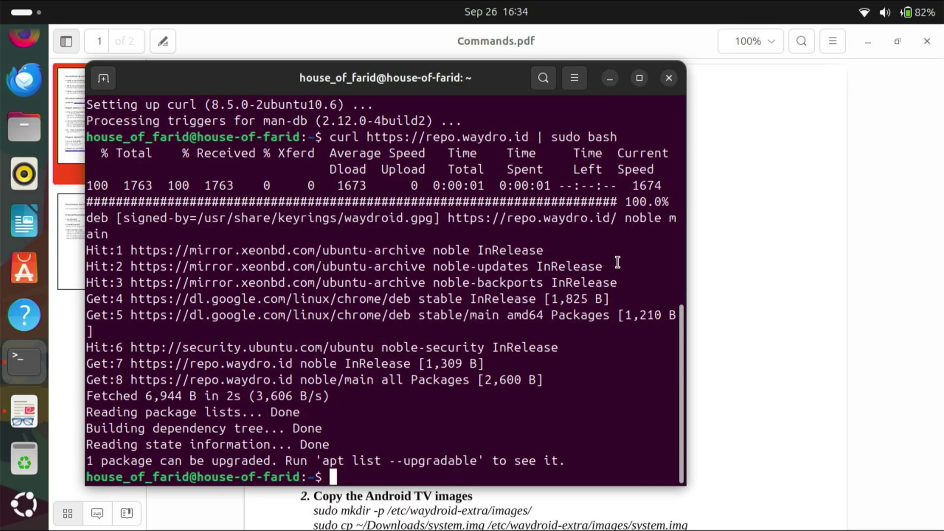
Step: Copy the apt update && install waydroid command from the guide and run it in the terminal
{"action": "left_click", "coordinate": [818, 265]}
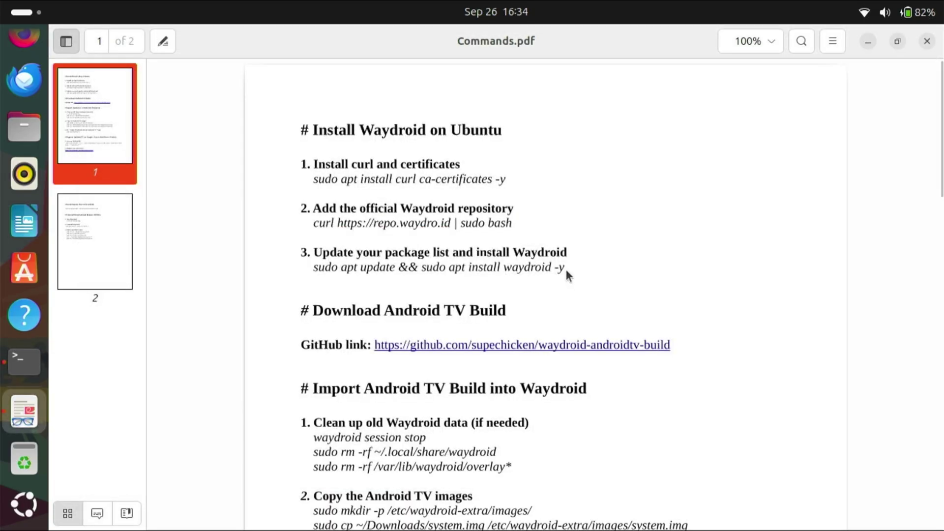
{"action": "left_click_drag", "start_coordinate": [565, 269], "coordinate": [307, 279]}
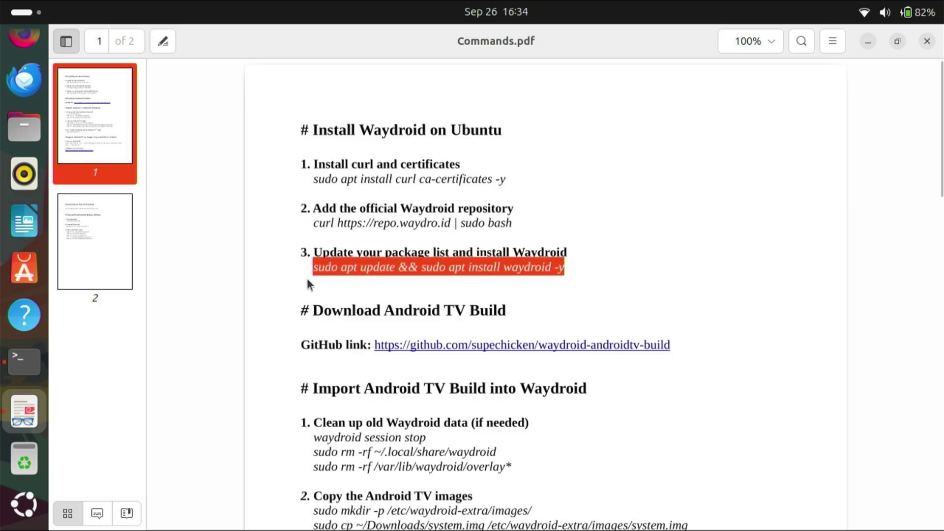
{"action": "right_click", "coordinate": [344, 270]}
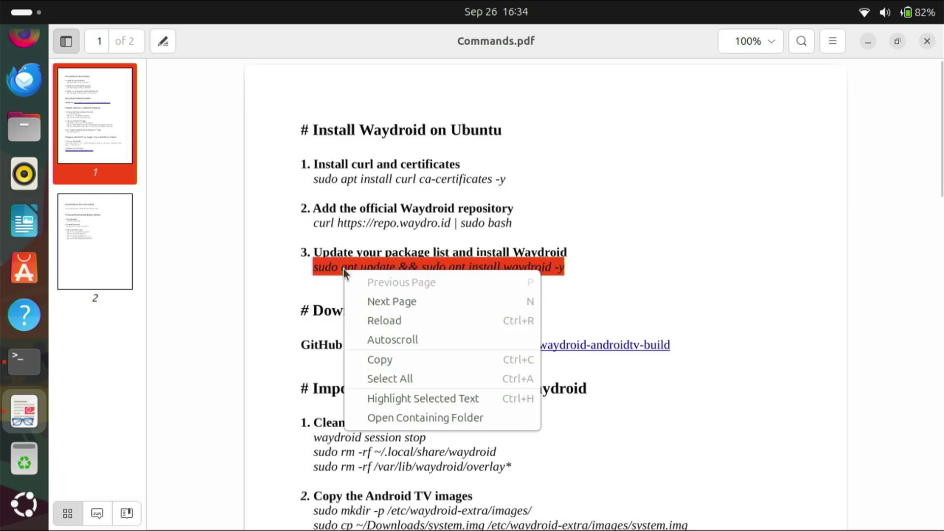
{"action": "left_click", "coordinate": [390, 362]}
{"action": "left_click", "coordinate": [24, 362]}
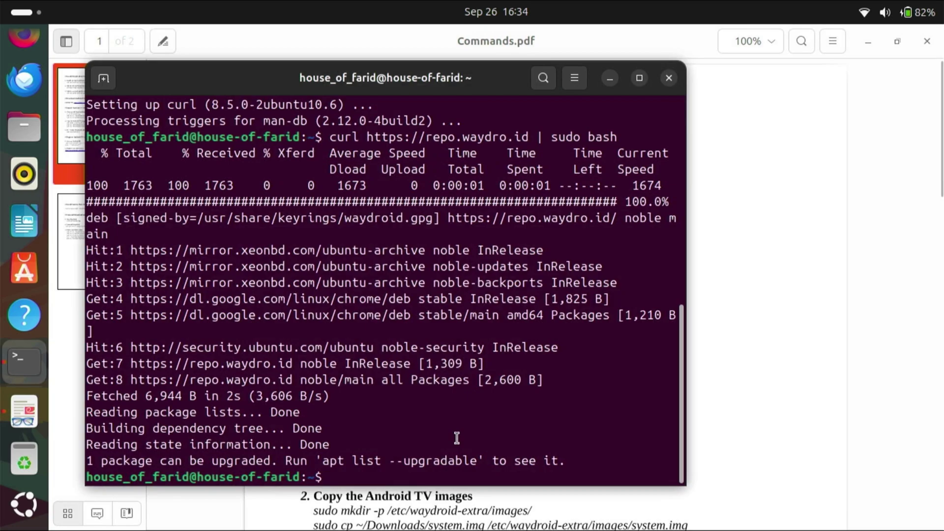
{"action": "right_click", "coordinate": [450, 473]}
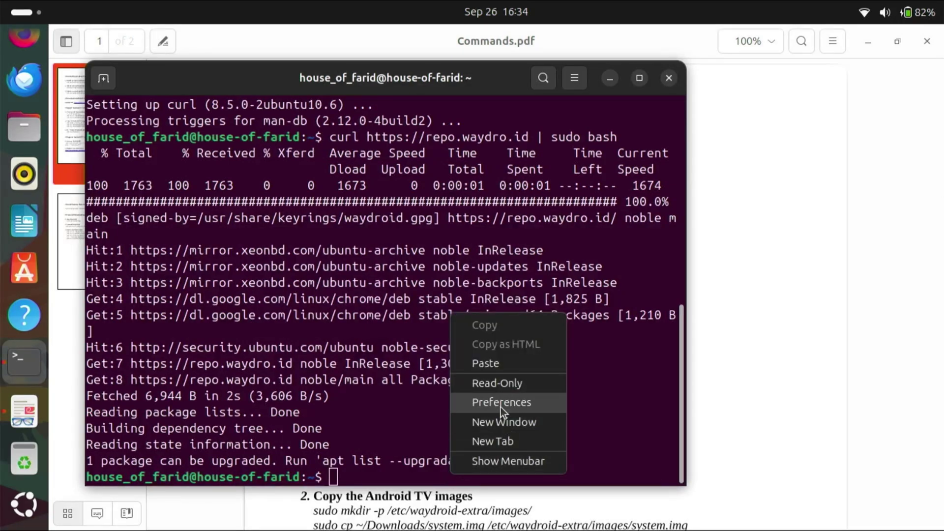
{"action": "left_click", "coordinate": [512, 365]}
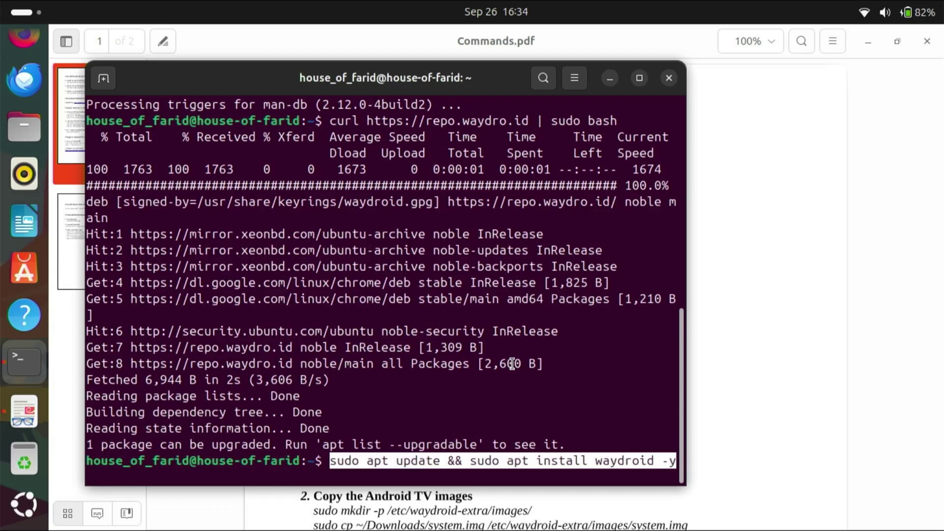
{"action": "key", "text": "Return"}
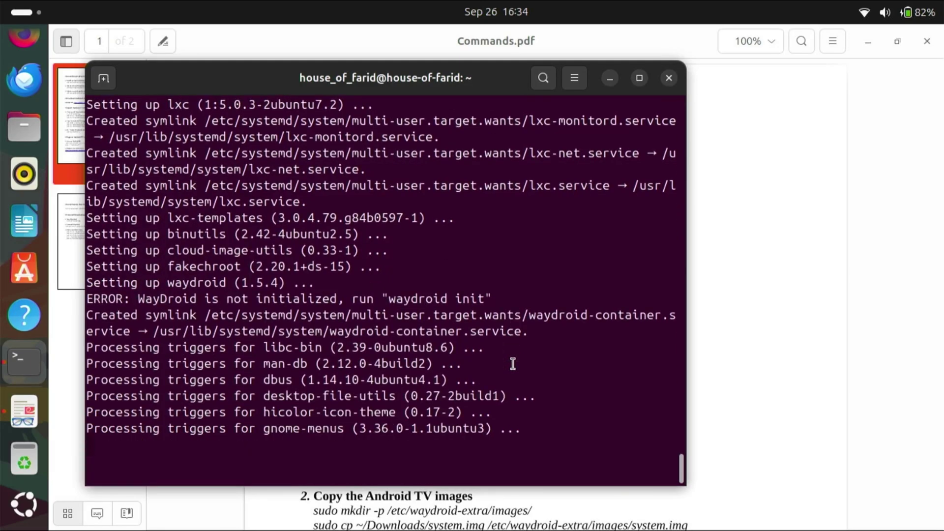
Step: Load the guide's waydroid-androidtv-build GitHub link in Chrome and open the 20250913 release
{"action": "left_click", "coordinate": [830, 287]}
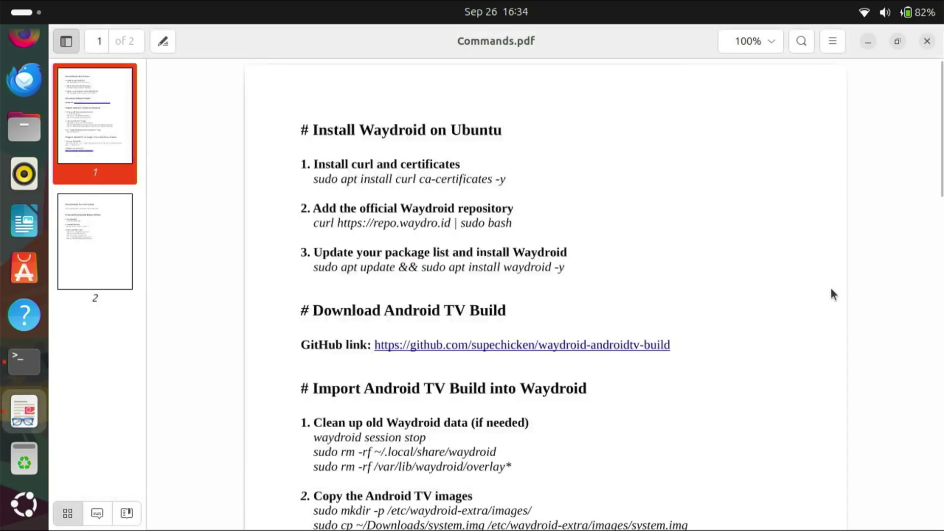
{"action": "left_click_drag", "start_coordinate": [670, 345], "coordinate": [415, 366]}
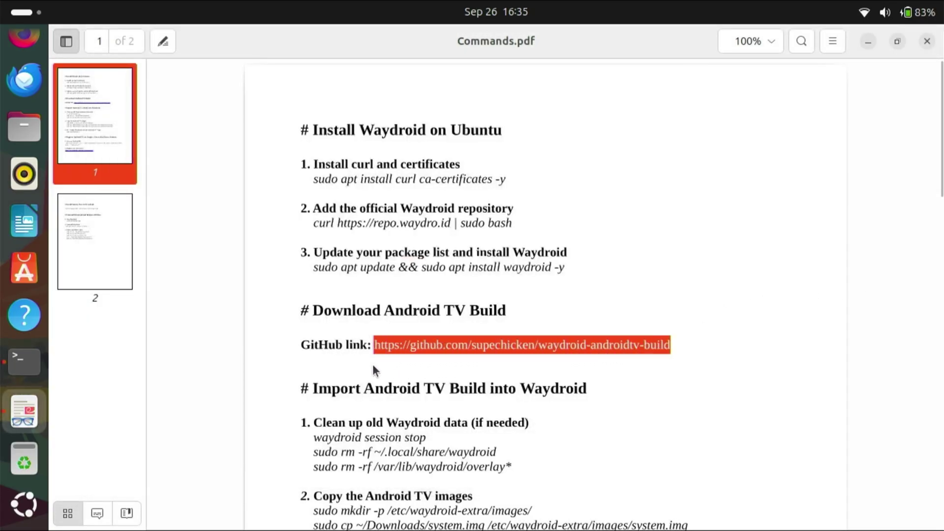
{"action": "right_click", "coordinate": [407, 344]}
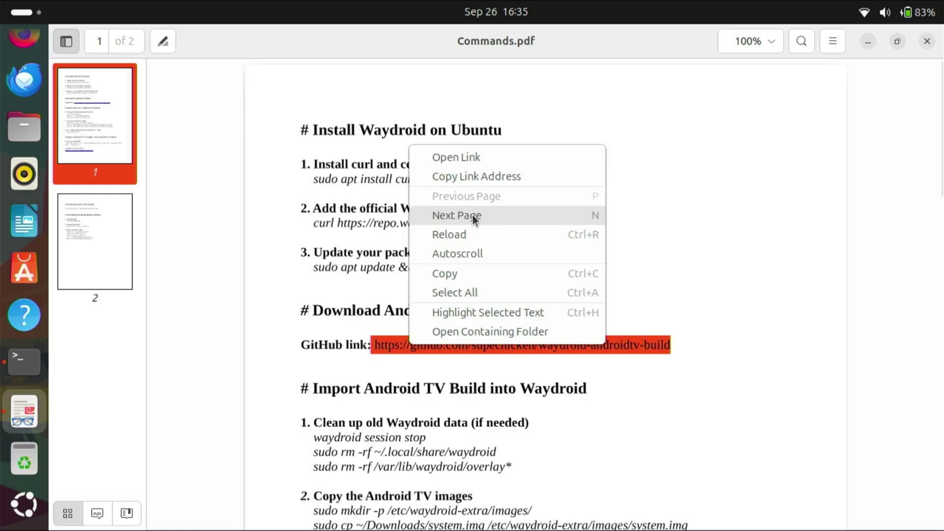
{"action": "left_click", "coordinate": [464, 273]}
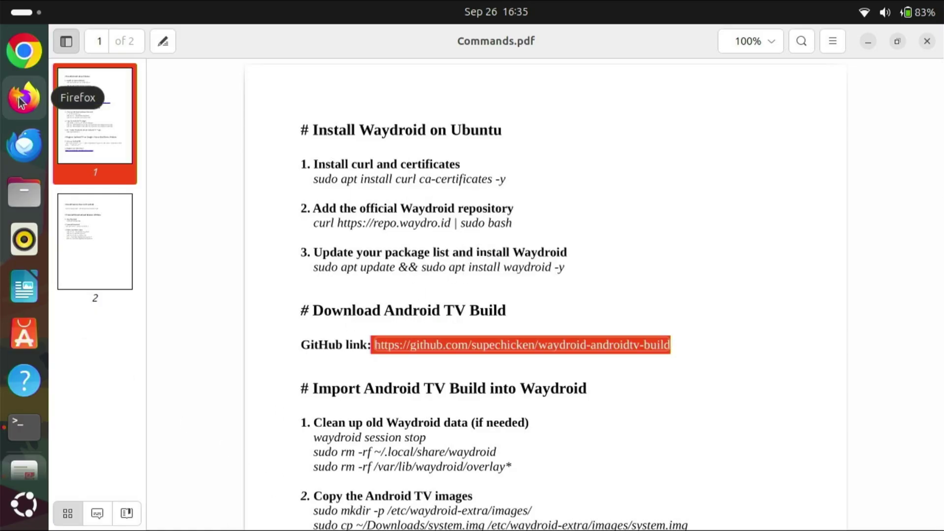
{"action": "left_click", "coordinate": [26, 48]}
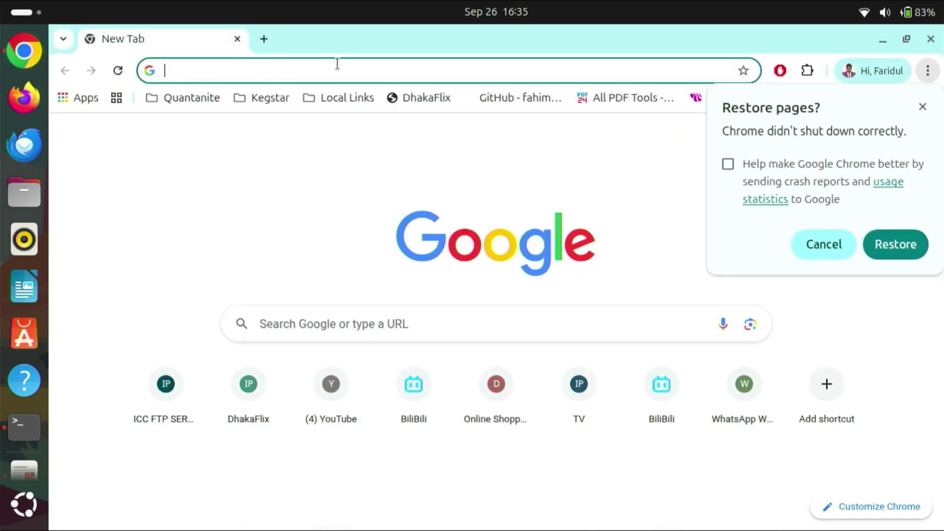
{"action": "left_click", "coordinate": [922, 107]}
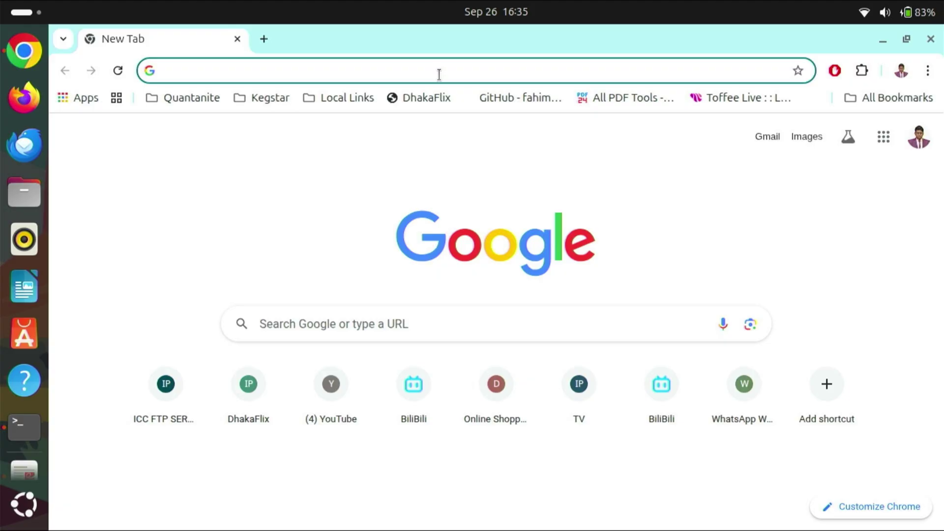
{"action": "right_click", "coordinate": [444, 74]}
{"action": "left_click", "coordinate": [518, 211]}
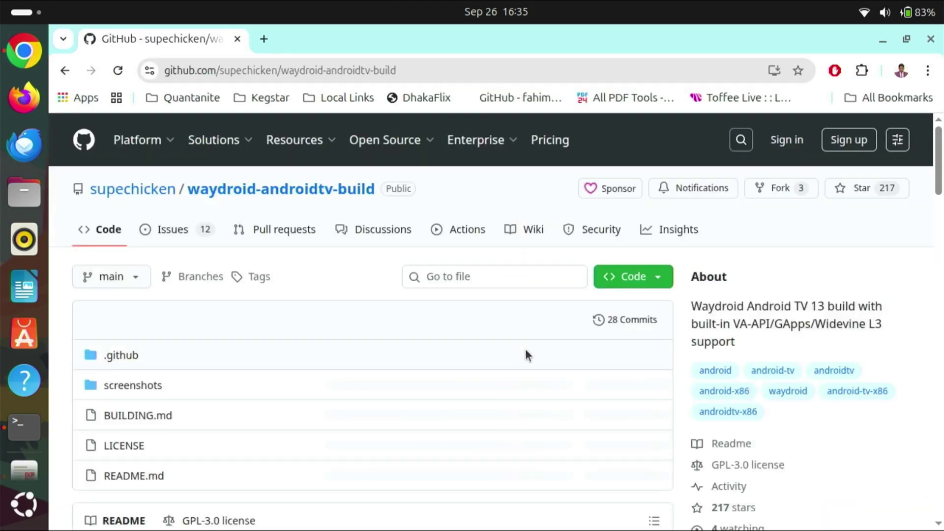
{"action": "scroll", "coordinate": [525, 349], "scroll_direction": "down", "scroll_amount": 2}
{"action": "scroll", "coordinate": [525, 349], "scroll_direction": "down", "scroll_amount": 5}
{"action": "left_click", "coordinate": [738, 372]}
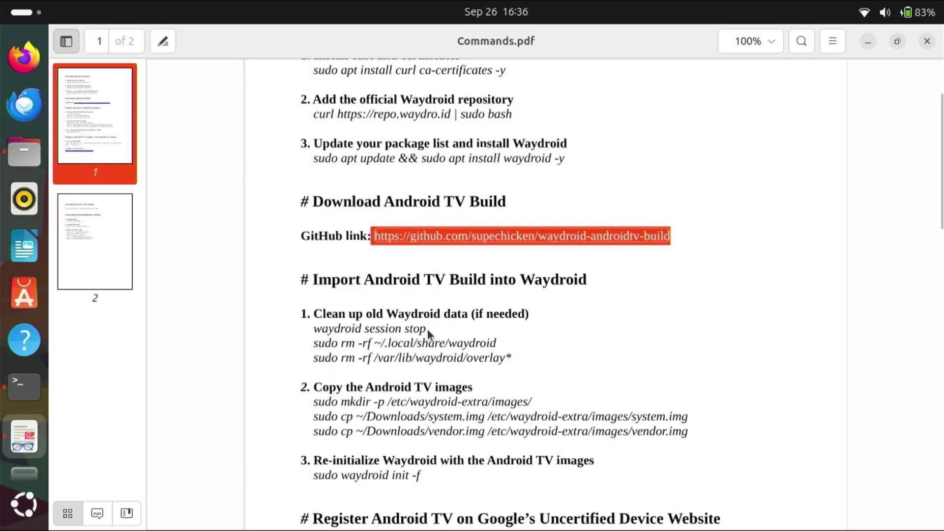
Step: Copy waydroid session stop from the guide and run it in the terminal
{"action": "left_click_drag", "start_coordinate": [427, 334], "coordinate": [320, 337]}
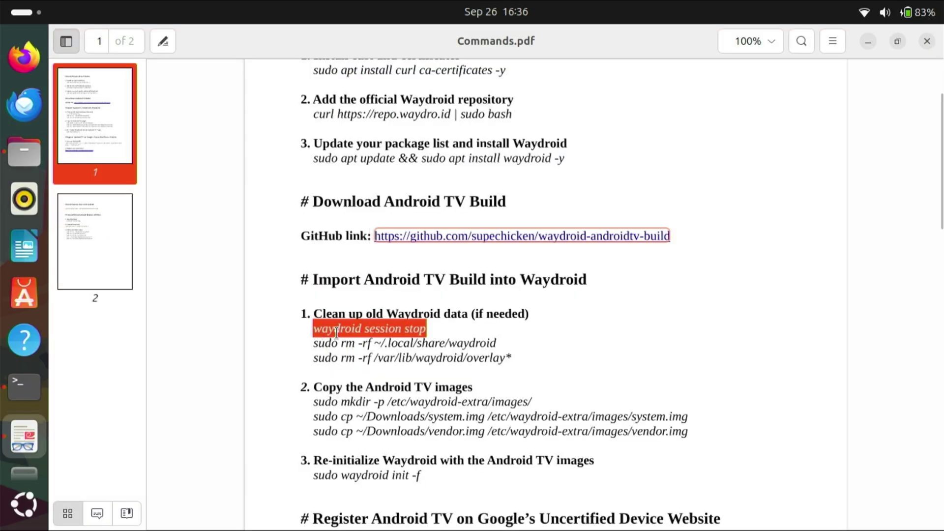
{"action": "right_click", "coordinate": [338, 333]}
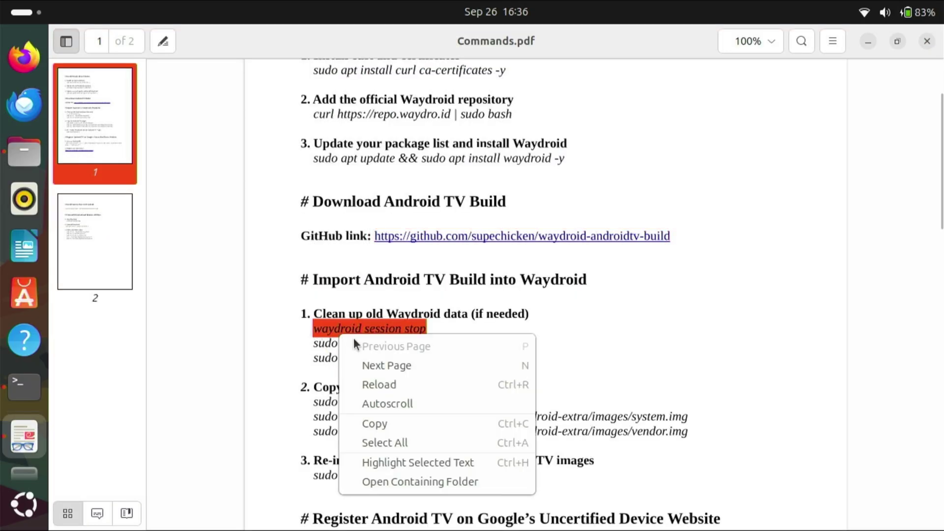
{"action": "left_click", "coordinate": [389, 422]}
{"action": "left_click", "coordinate": [27, 388]}
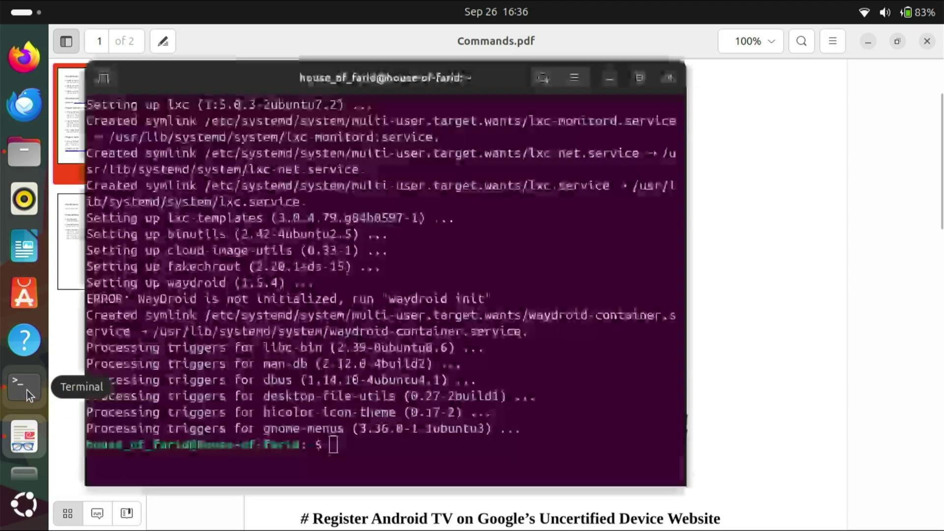
{"action": "right_click", "coordinate": [418, 458]}
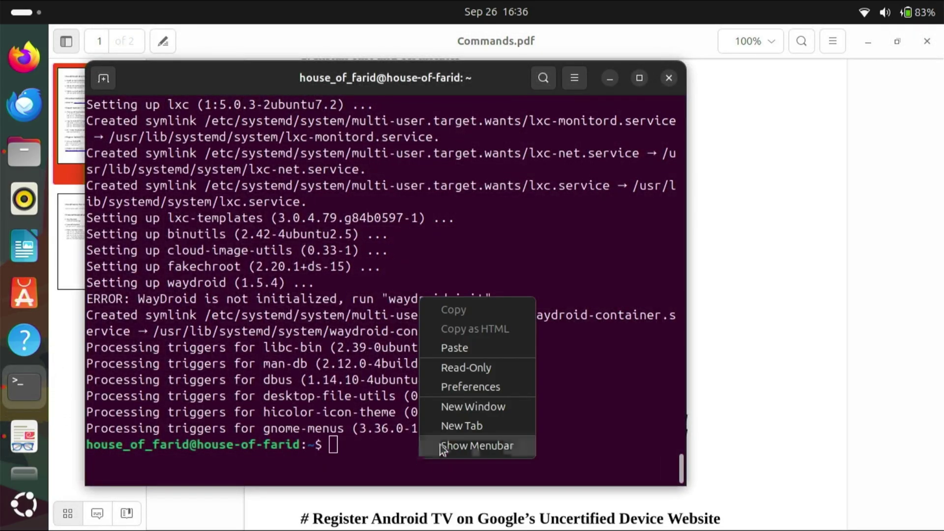
{"action": "left_click", "coordinate": [478, 348]}
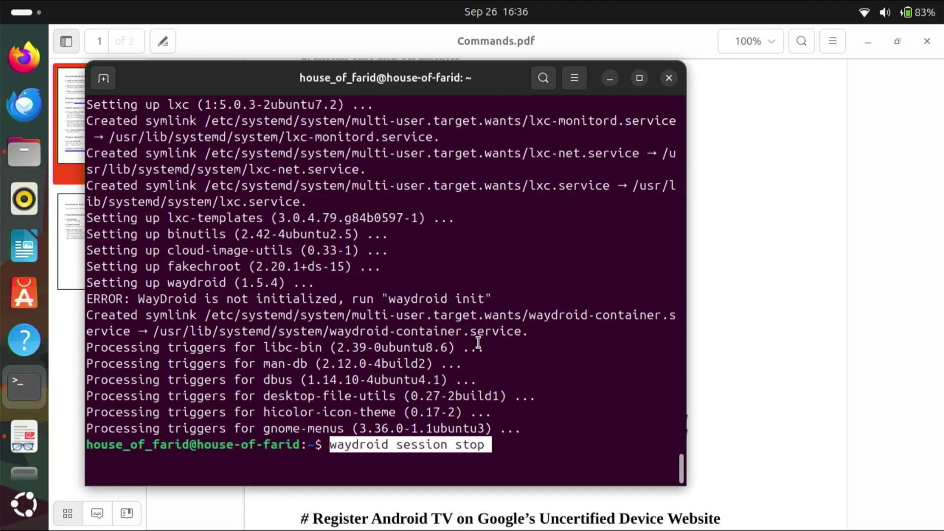
{"action": "key", "text": "Return"}
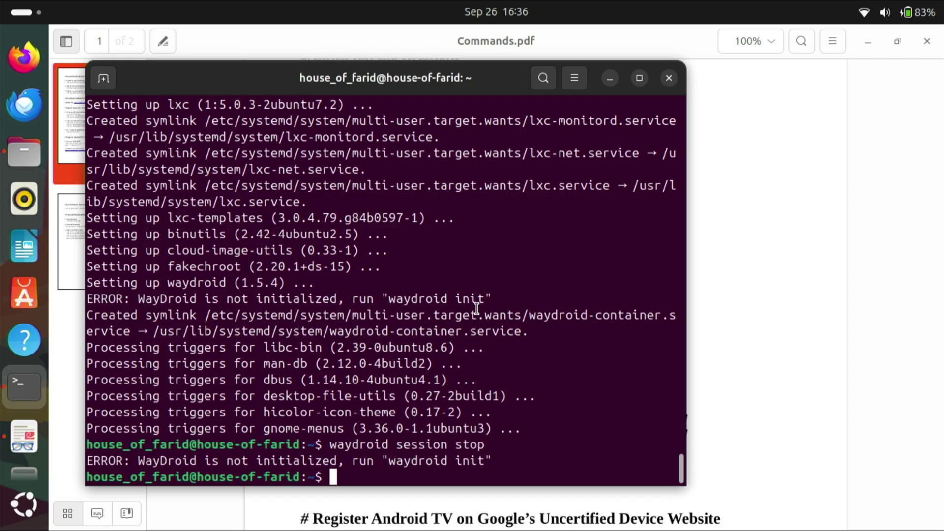
Step: Copy the two sudo rm -rf cleanup lines from the guide and run them
{"action": "left_click", "coordinate": [736, 275]}
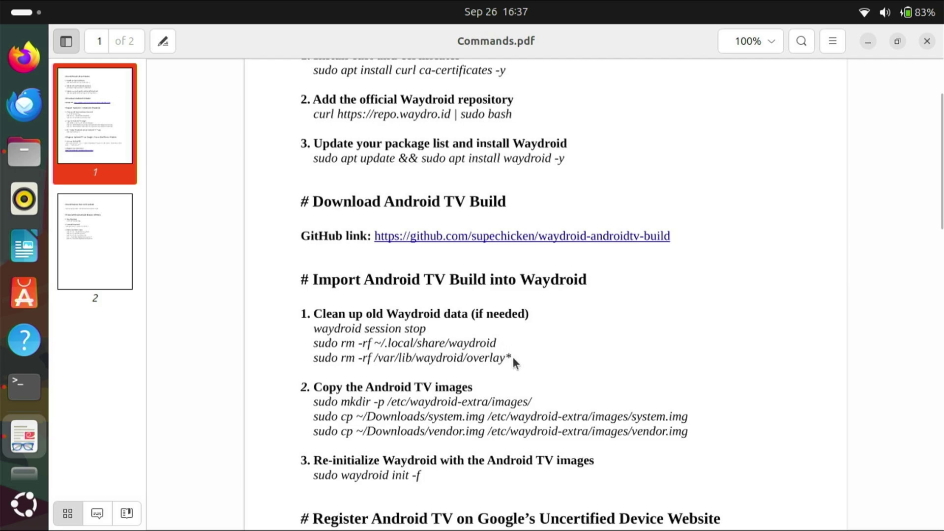
{"action": "left_click_drag", "start_coordinate": [510, 356], "coordinate": [315, 347]}
{"action": "right_click", "coordinate": [355, 352]}
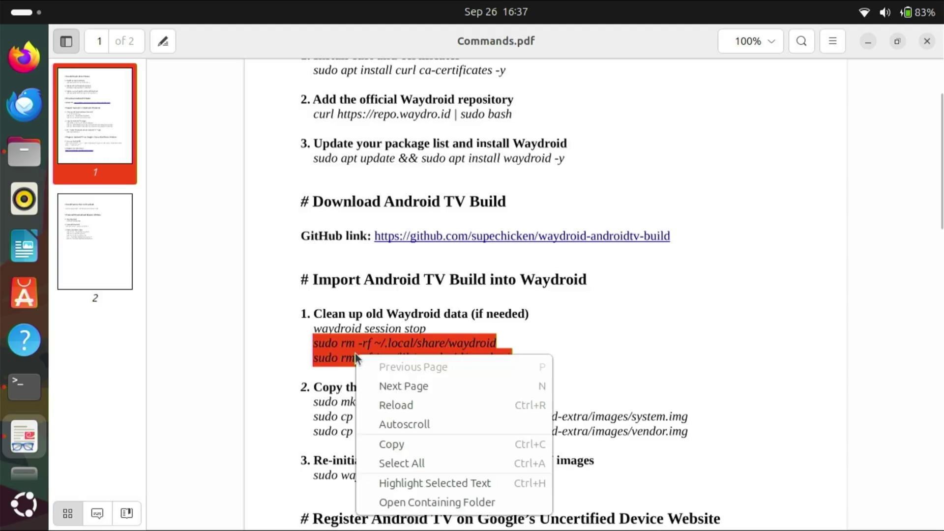
{"action": "left_click", "coordinate": [401, 445]}
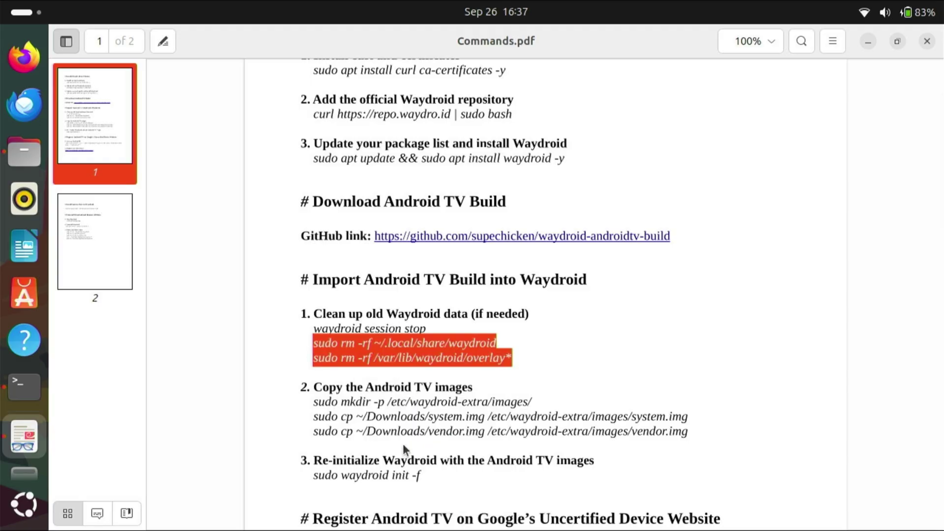
{"action": "left_click", "coordinate": [30, 388]}
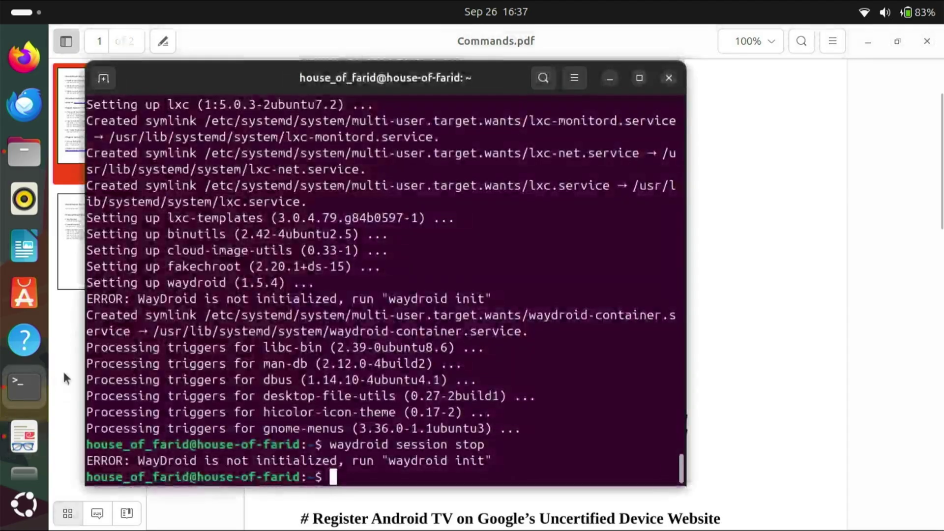
{"action": "right_click", "coordinate": [349, 477]}
{"action": "left_click", "coordinate": [415, 366]}
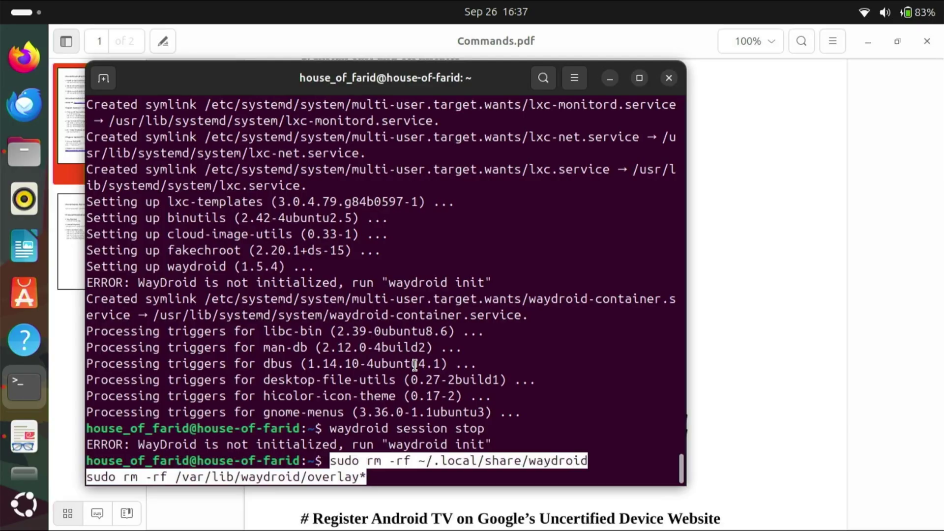
{"action": "key", "text": "Return"}
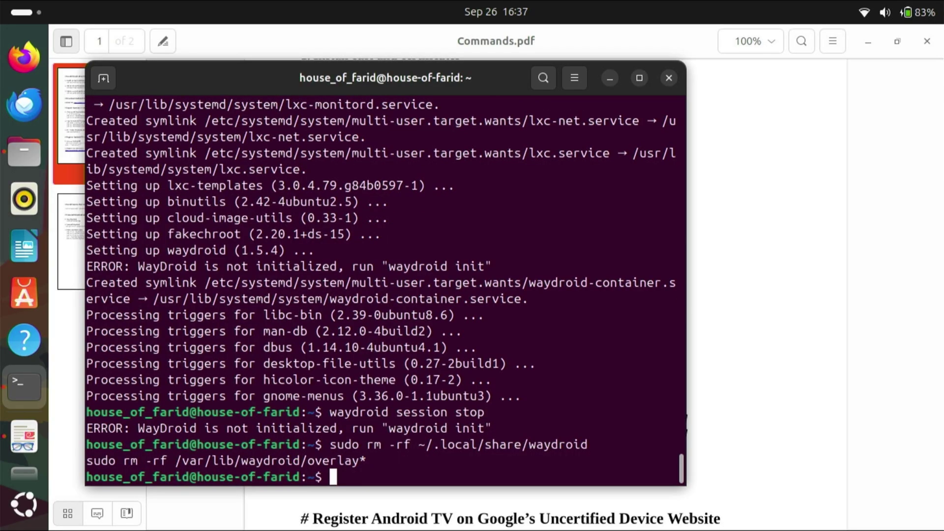
Step: Extract the downloaded Android TV build zip inside Downloads
{"action": "key", "text": "alt+Tab"}
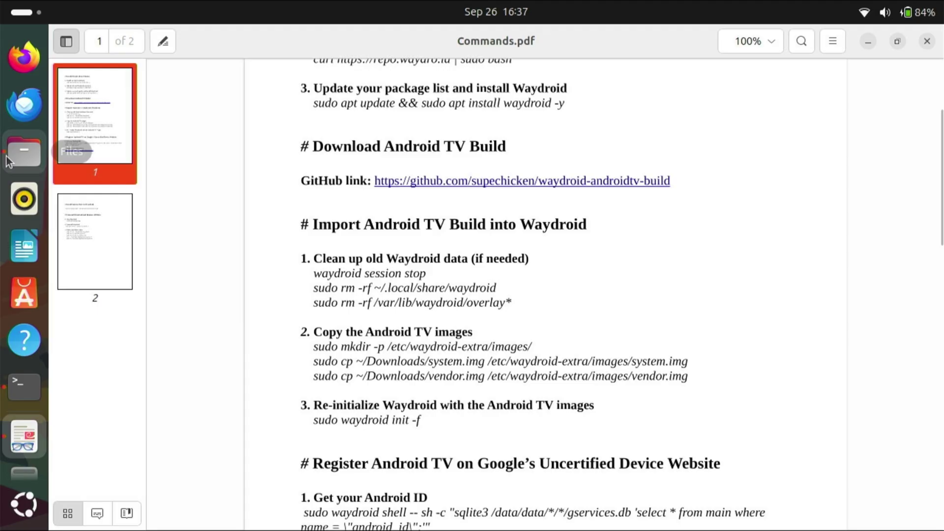
{"action": "left_click", "coordinate": [9, 161]}
{"action": "left_click", "coordinate": [473, 181]}
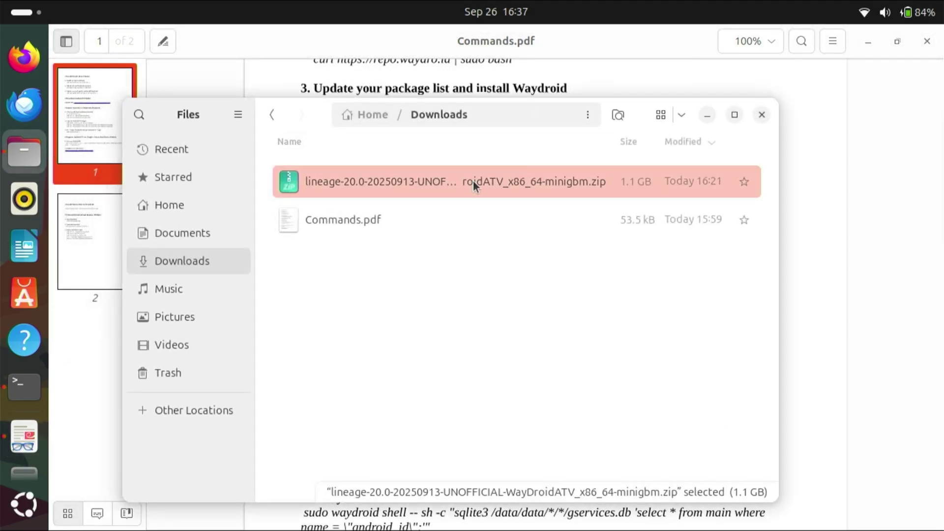
{"action": "right_click", "coordinate": [473, 181]}
{"action": "left_click", "coordinate": [507, 200]}
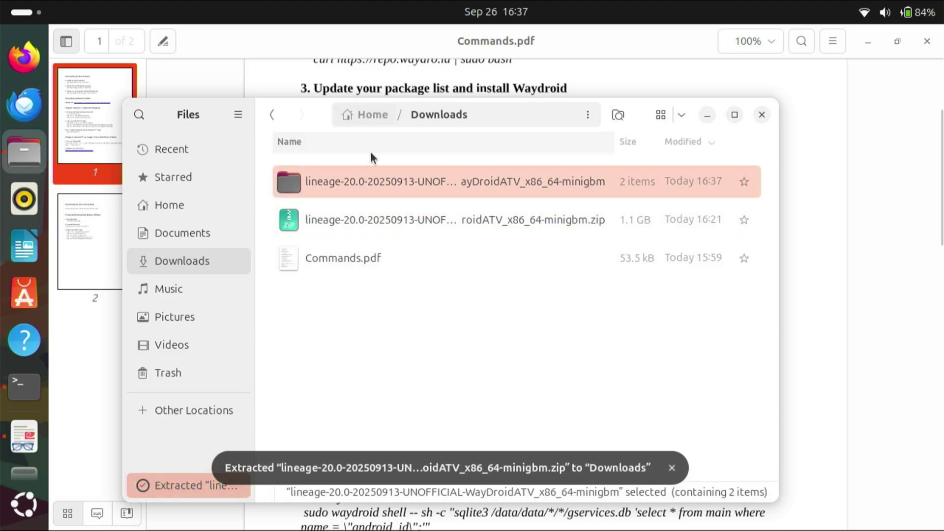
Step: Move system.img and vendor.img from the extracted lineage folder into Downloads
{"action": "double_click", "coordinate": [370, 184]}
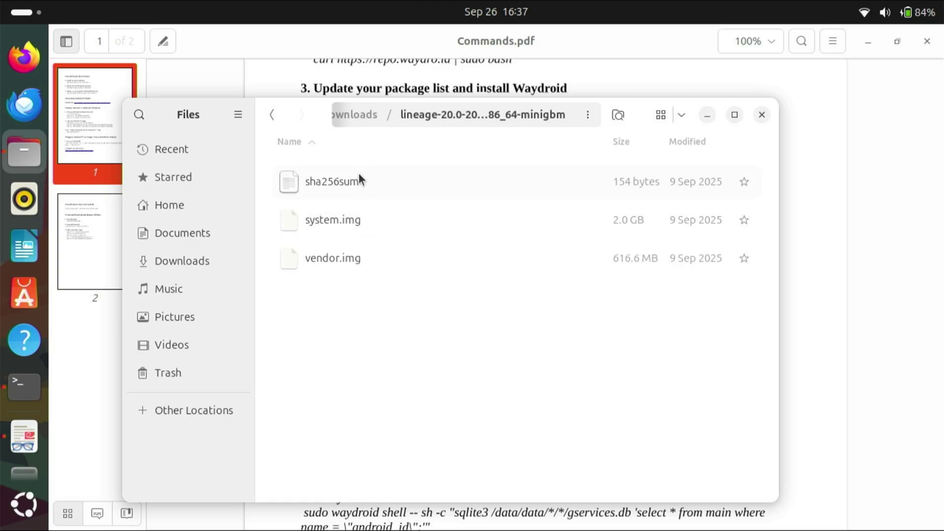
{"action": "left_click_drag", "start_coordinate": [373, 285], "coordinate": [354, 212]}
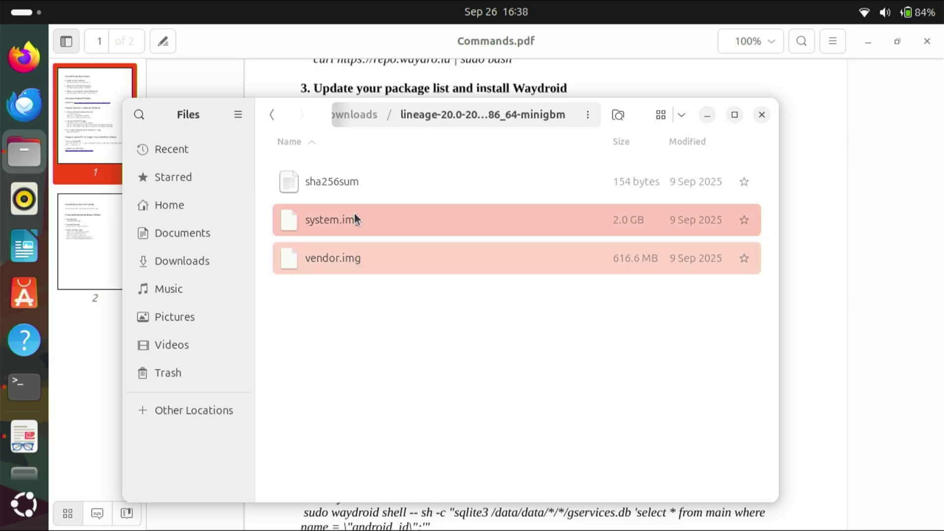
{"action": "right_click", "coordinate": [382, 224]}
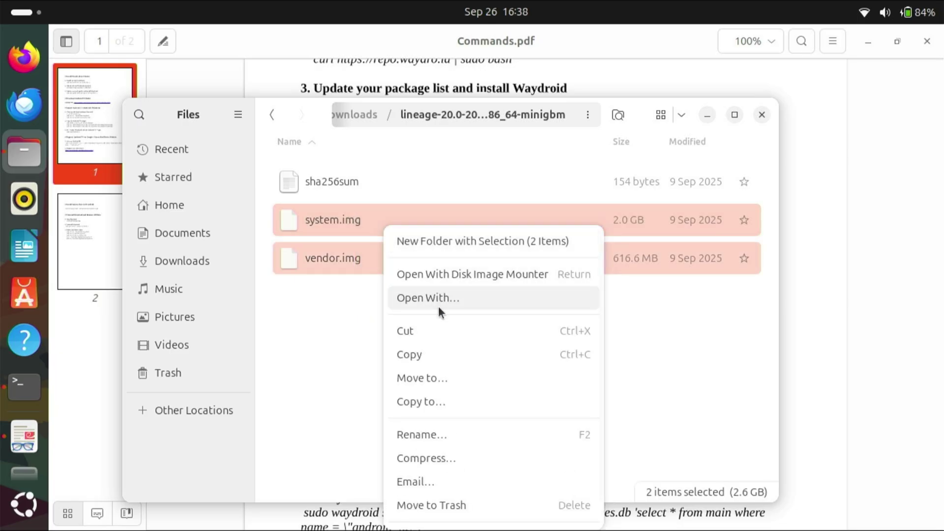
{"action": "left_click", "coordinate": [476, 336]}
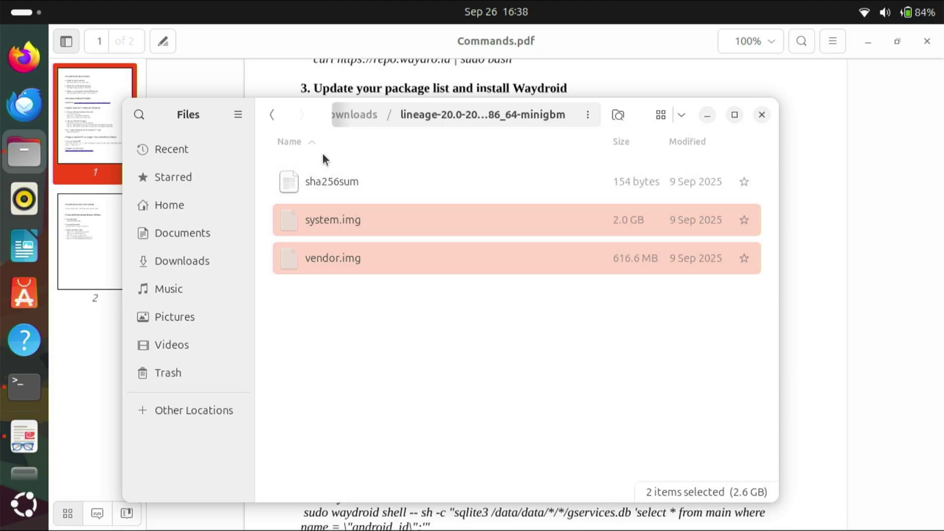
{"action": "left_click", "coordinate": [268, 114]}
{"action": "left_click", "coordinate": [353, 322]}
{"action": "right_click", "coordinate": [354, 323]}
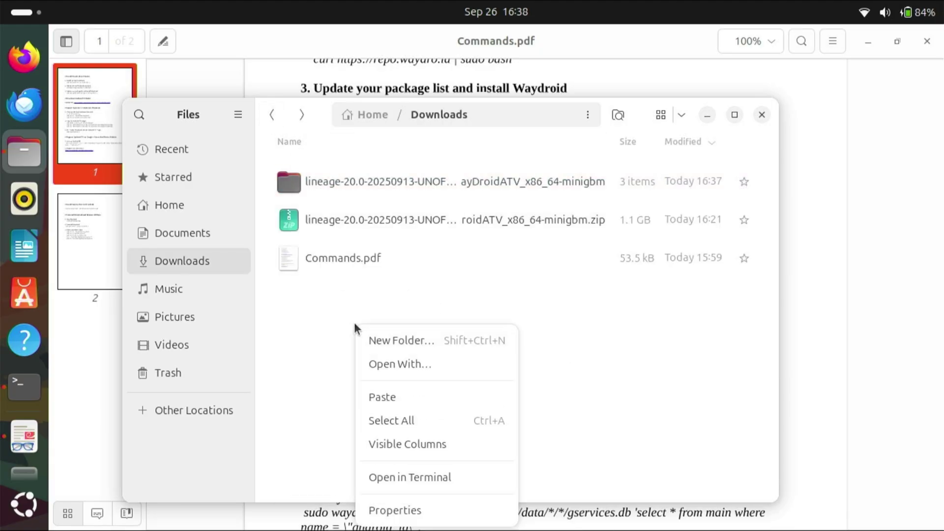
{"action": "left_click", "coordinate": [382, 398]}
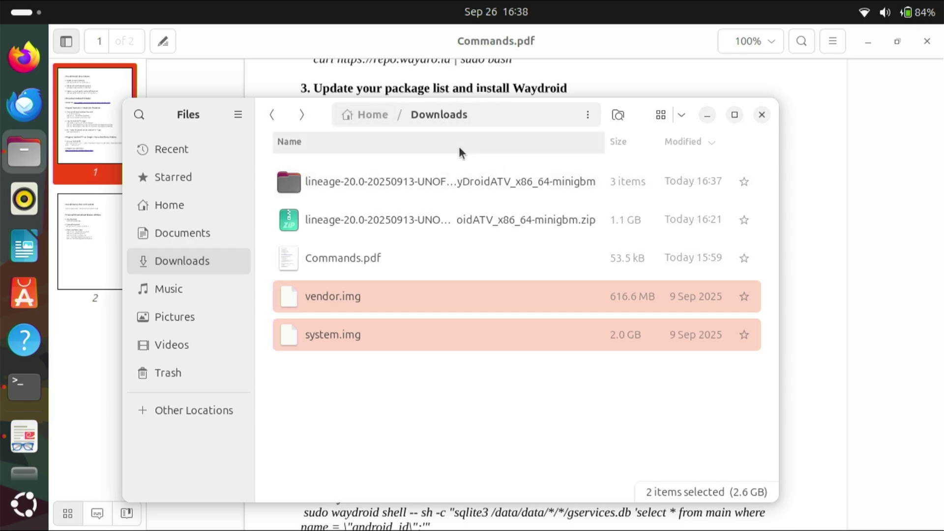
Step: Copy sudo mkdir -p /etc/waydroid-extra/images/ from the guide and run it in the terminal
{"action": "left_click", "coordinate": [805, 281]}
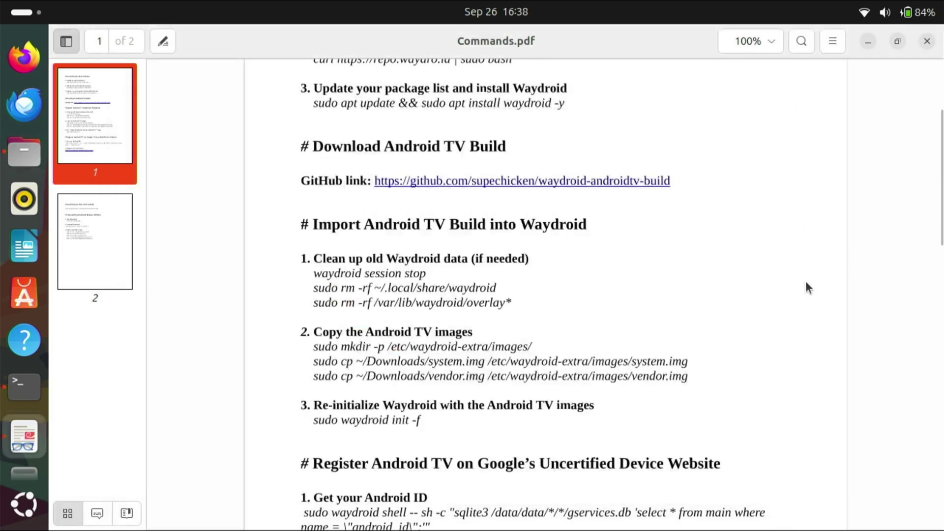
{"action": "scroll", "coordinate": [627, 284], "scroll_direction": "down", "scroll_amount": 2}
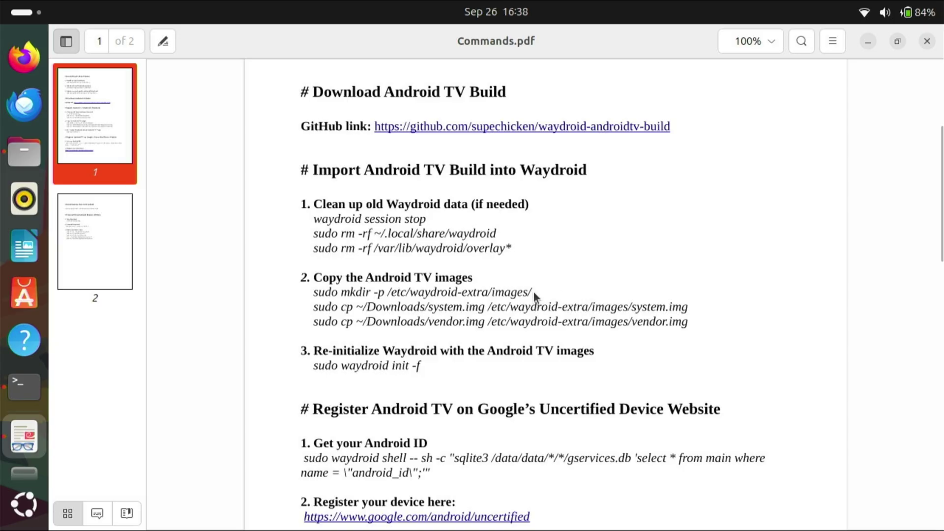
{"action": "left_click_drag", "start_coordinate": [532, 291], "coordinate": [311, 296]}
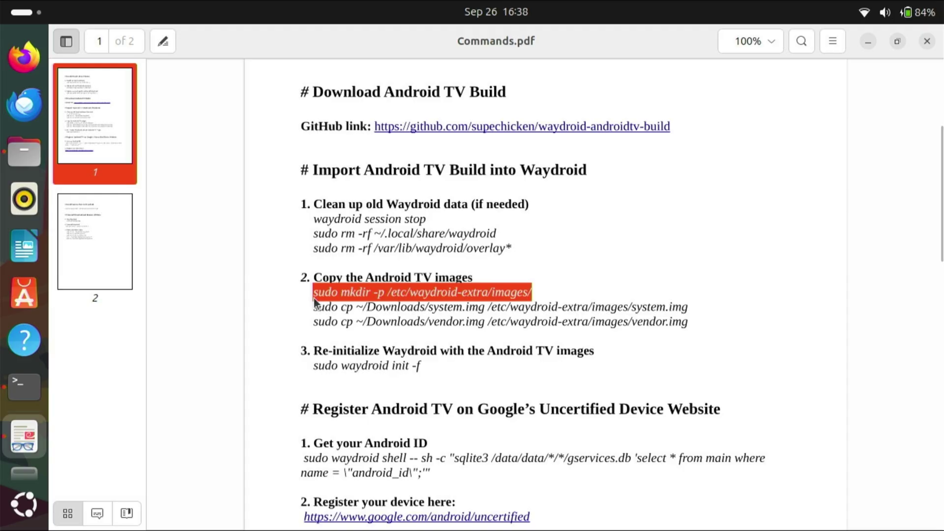
{"action": "right_click", "coordinate": [344, 293]}
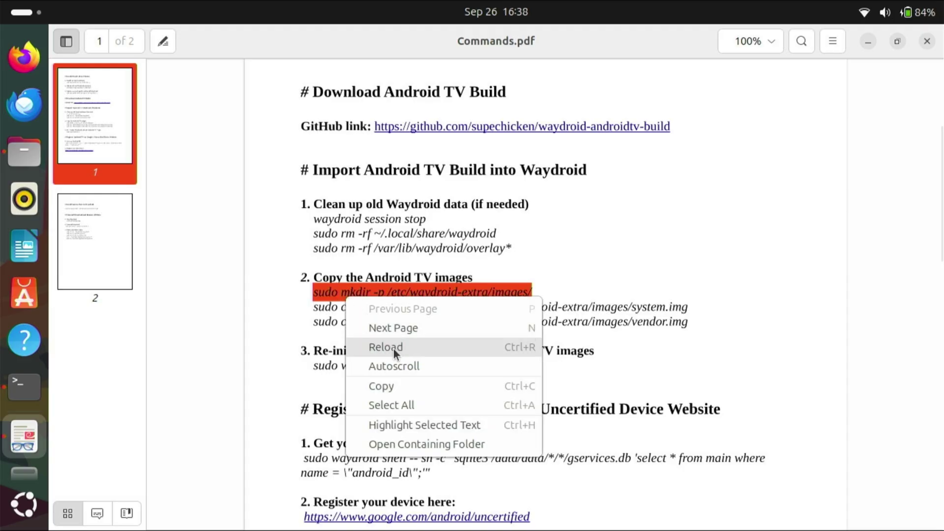
{"action": "left_click", "coordinate": [399, 388]}
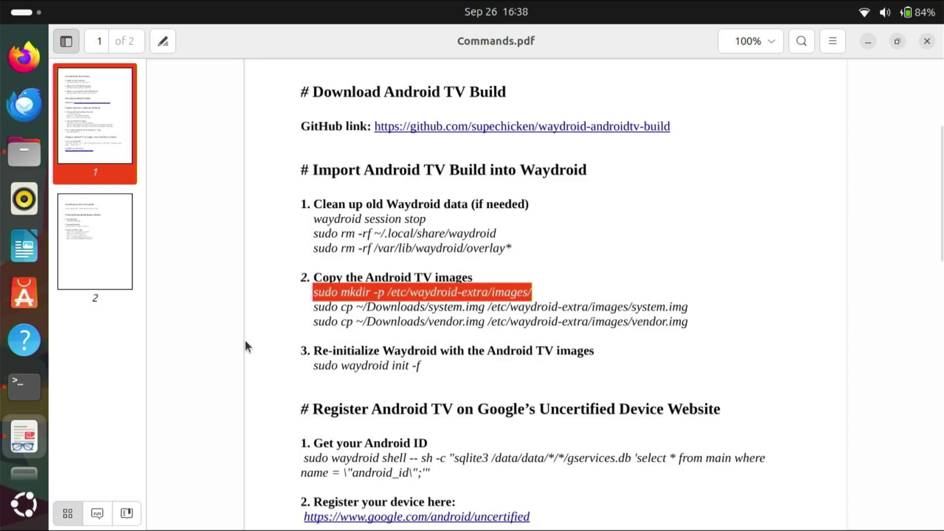
{"action": "left_click", "coordinate": [25, 391]}
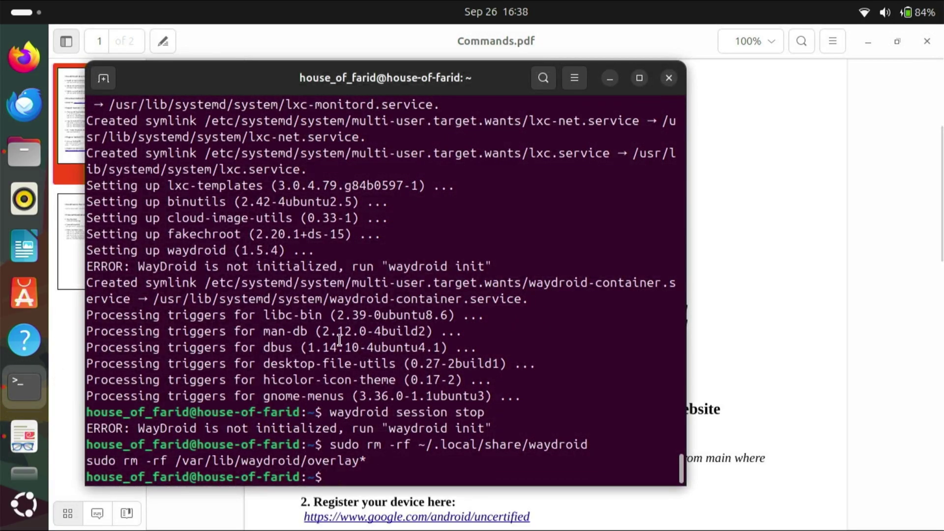
{"action": "right_click", "coordinate": [371, 474]}
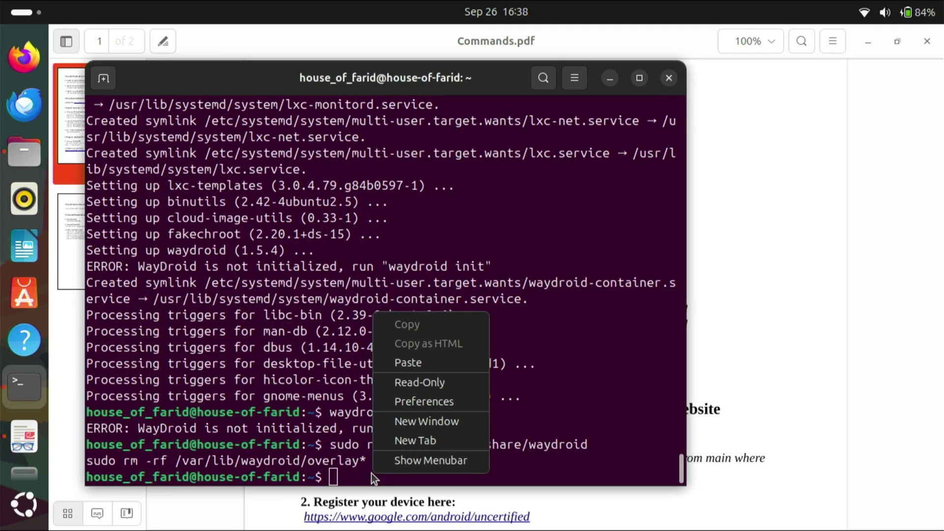
{"action": "left_click", "coordinate": [427, 358]}
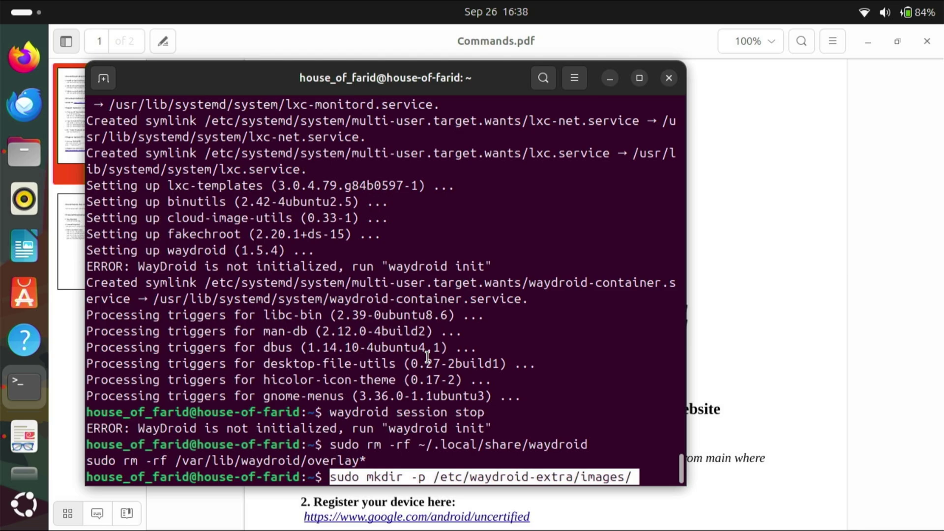
{"action": "key", "text": "Return"}
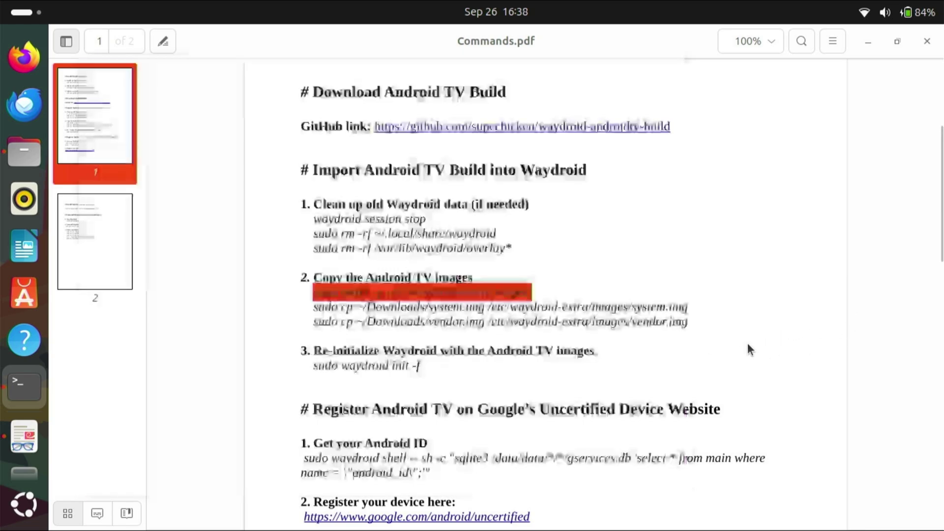
{"action": "left_click", "coordinate": [747, 347]}
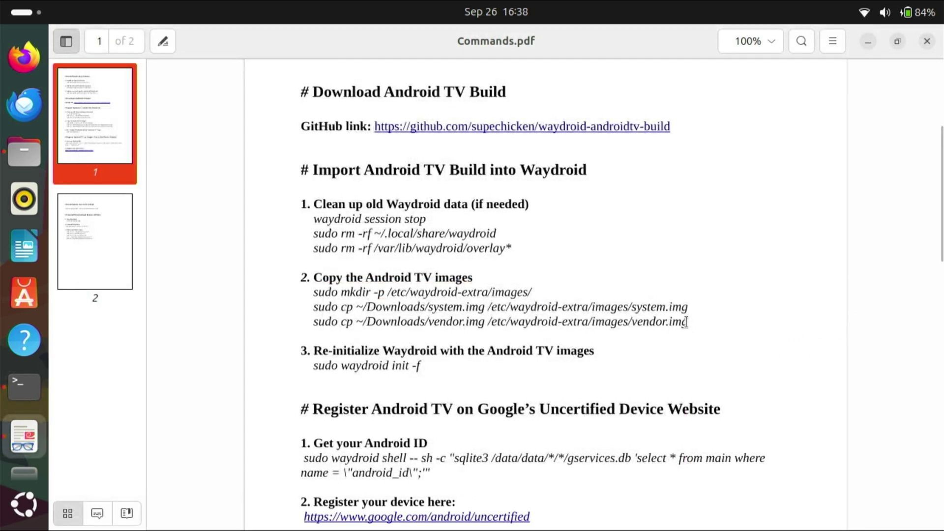
Step: Run the two sudo cp commands copying system.img and vendor.img into /etc/waydroid-extra/images/
{"action": "left_click_drag", "start_coordinate": [688, 325], "coordinate": [311, 314]}
{"action": "right_click", "coordinate": [342, 315]}
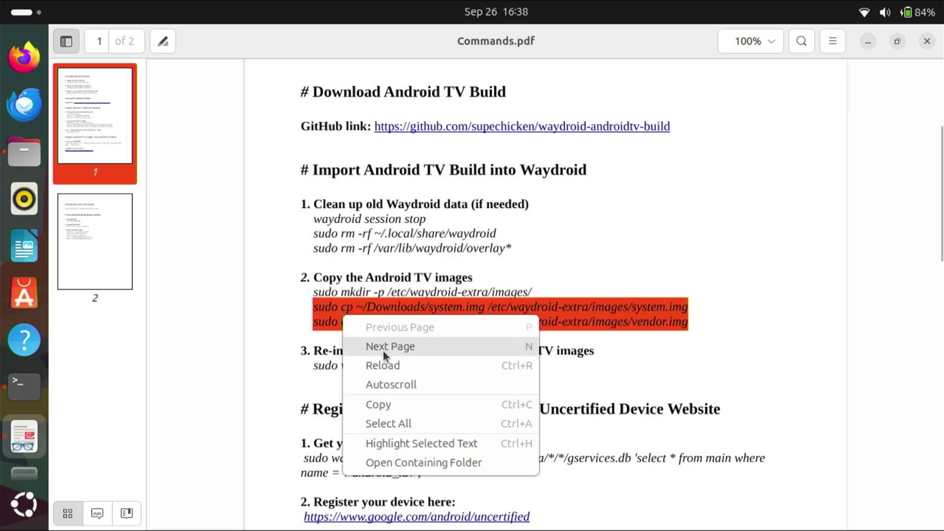
{"action": "left_click", "coordinate": [382, 405]}
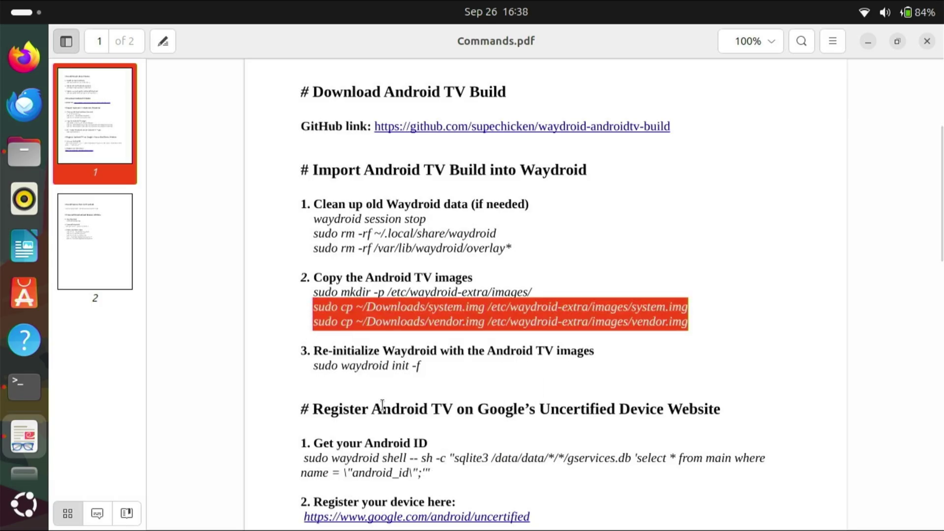
{"action": "left_click", "coordinate": [21, 388]}
{"action": "right_click", "coordinate": [364, 473]}
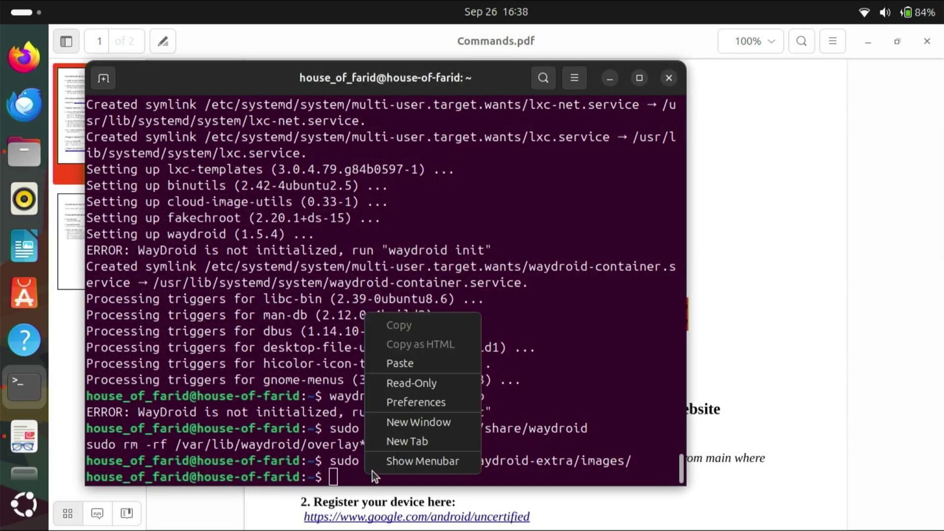
{"action": "left_click", "coordinate": [411, 364]}
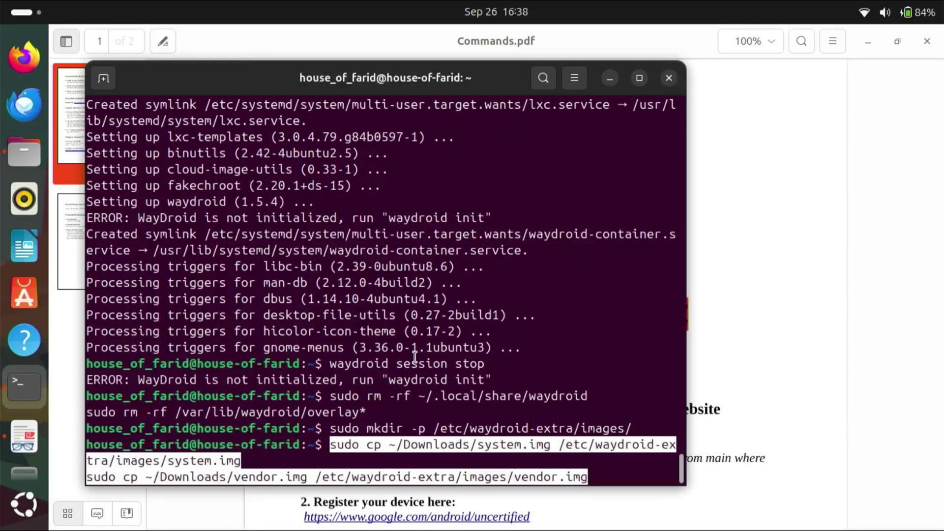
{"action": "key", "text": "Return"}
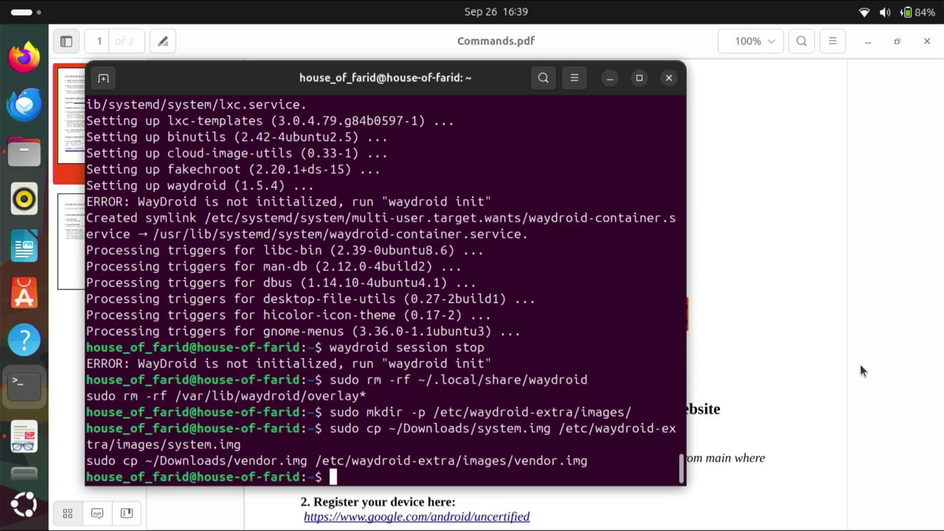
{"action": "left_click", "coordinate": [781, 364]}
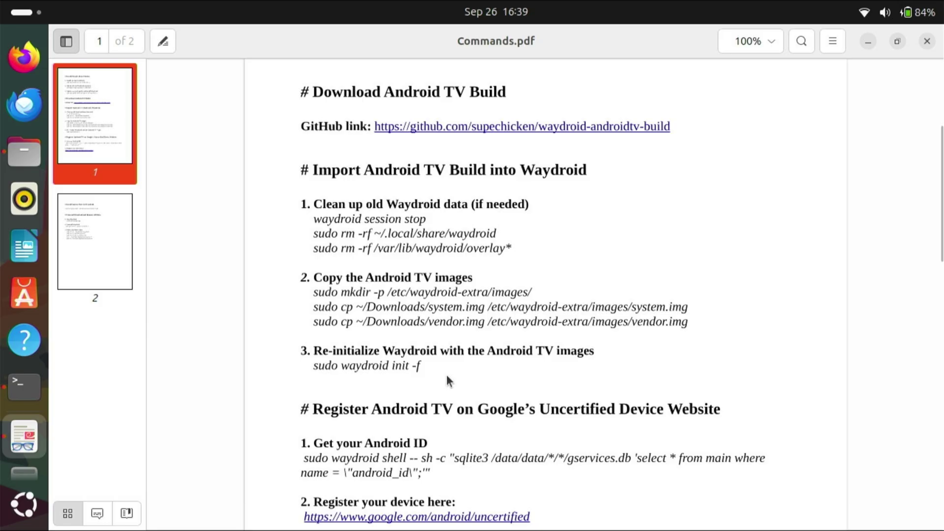
Step: Run sudo waydroid init -f copied from the guide, then show the app grid
{"action": "scroll", "coordinate": [446, 376], "scroll_direction": "down", "scroll_amount": 2}
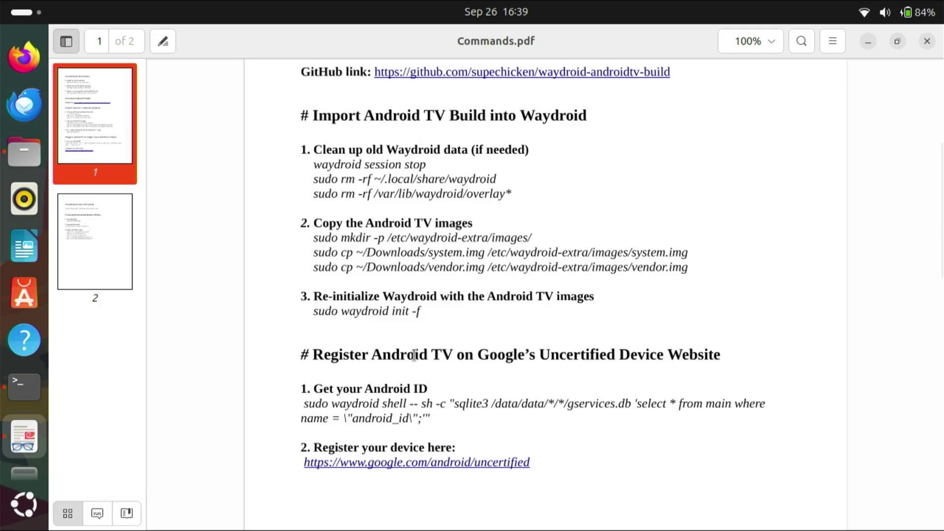
{"action": "right_click", "coordinate": [344, 312]}
{"action": "left_click", "coordinate": [391, 404]}
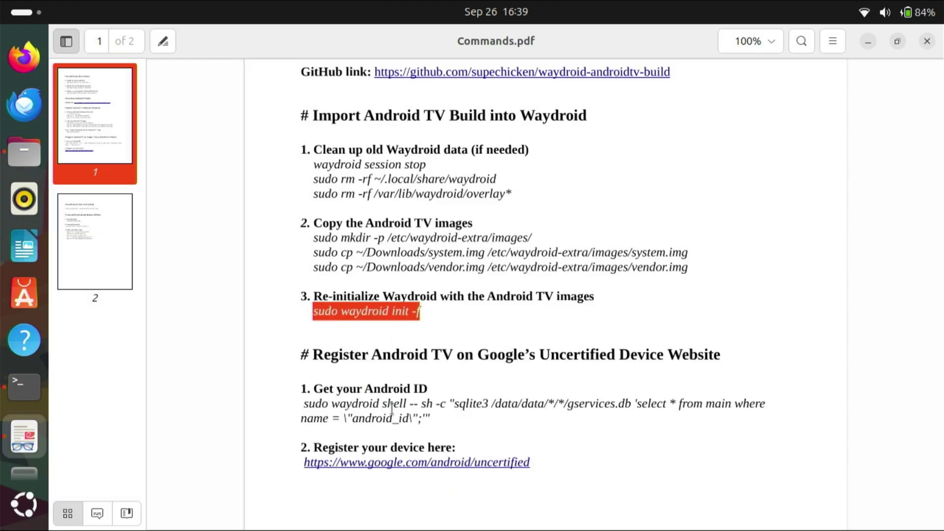
{"action": "right_click", "coordinate": [389, 313]}
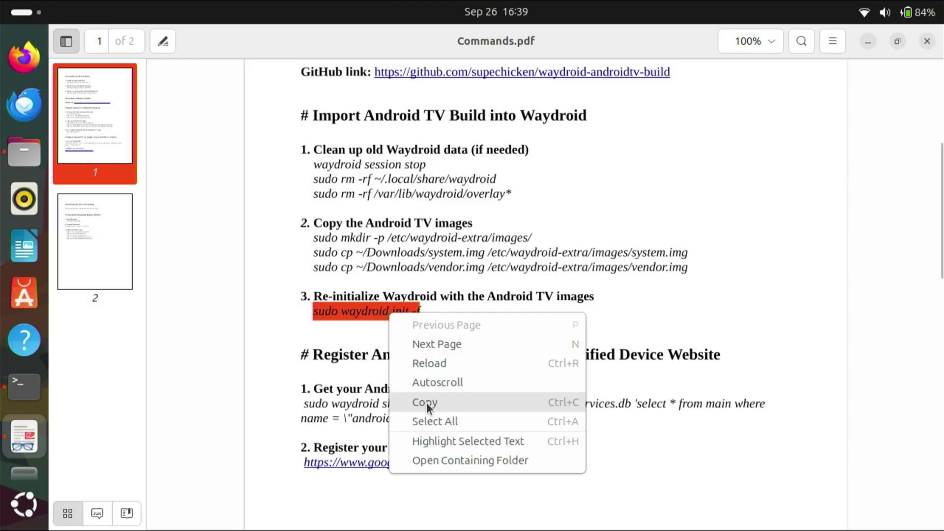
{"action": "left_click", "coordinate": [427, 402]}
{"action": "left_click", "coordinate": [23, 386]}
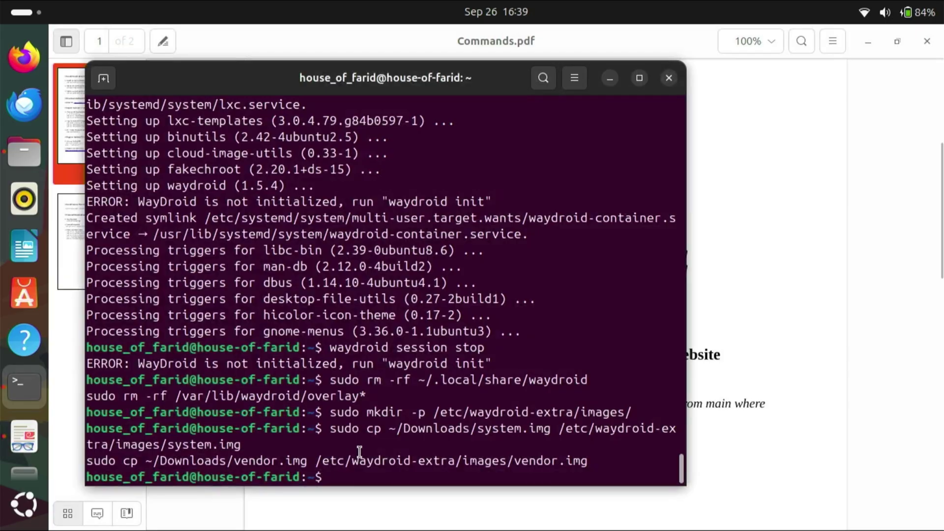
{"action": "right_click", "coordinate": [372, 473]}
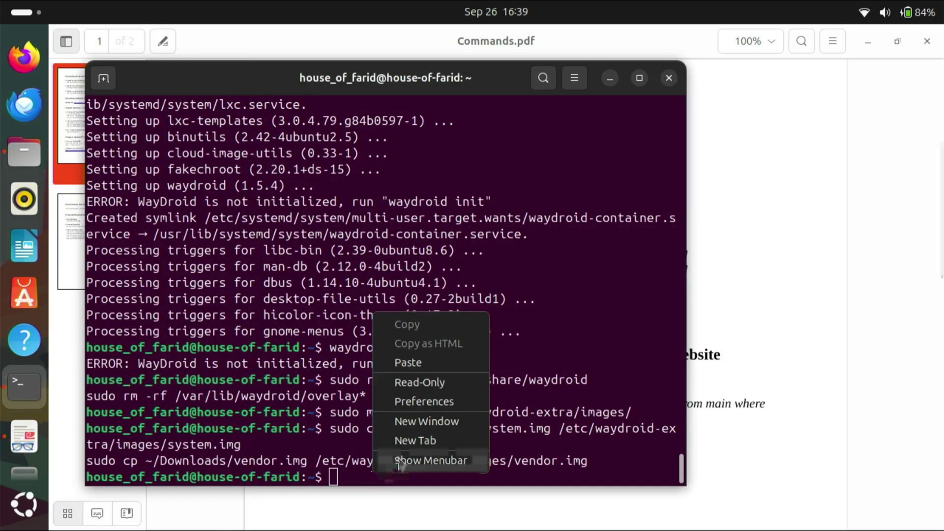
{"action": "left_click", "coordinate": [429, 365]}
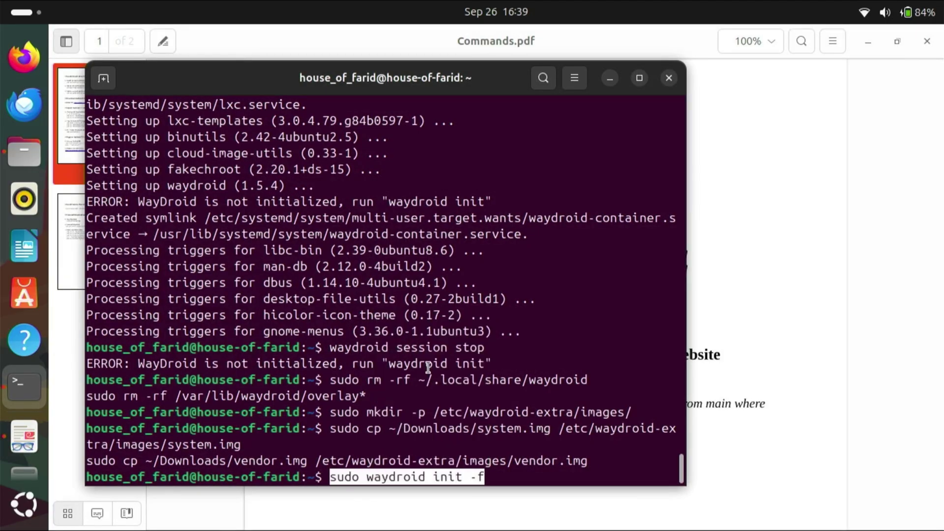
{"action": "key", "text": "Return"}
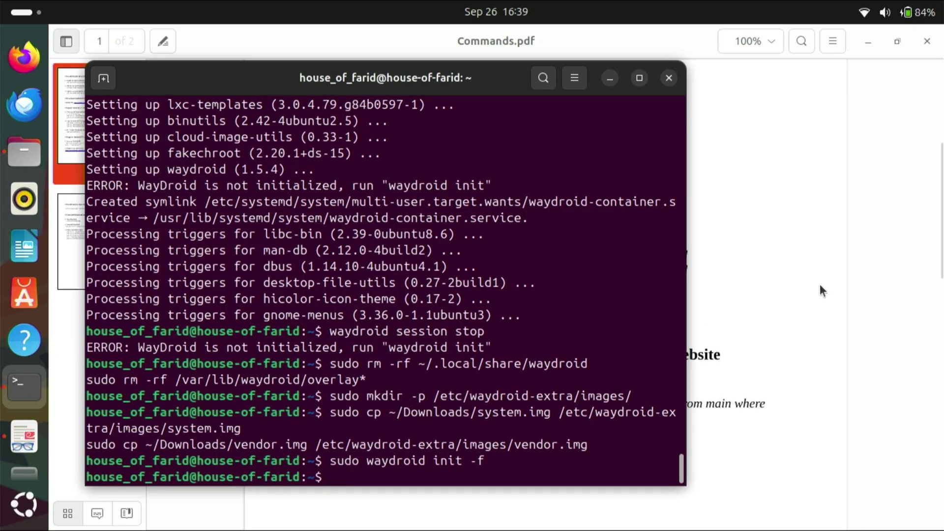
{"action": "left_click", "coordinate": [782, 299]}
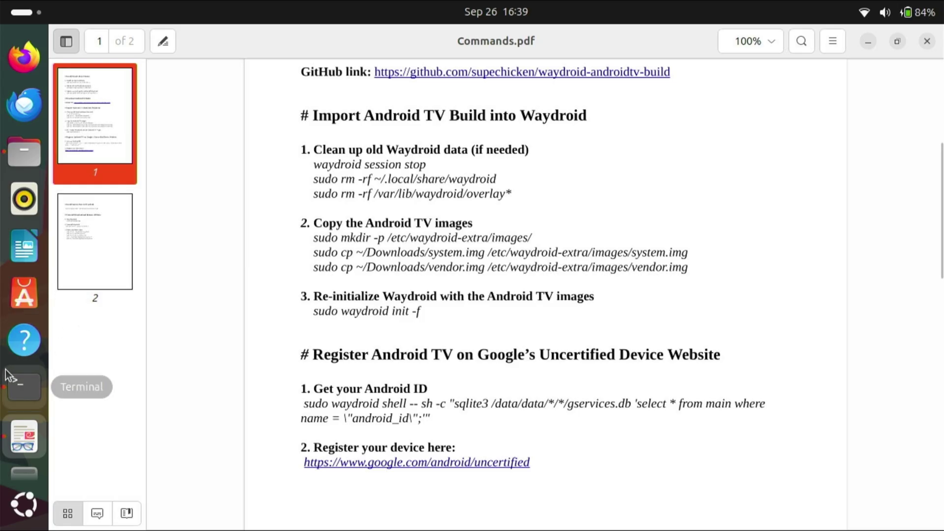
{"action": "left_click", "coordinate": [26, 505]}
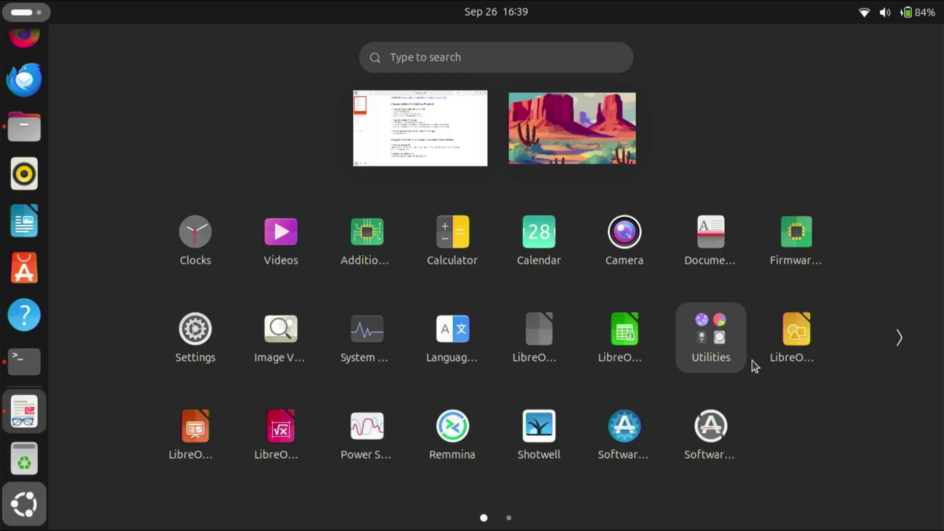
Step: Launch Waydroid's Android TV build from page 2 of the app grid and dismiss the Discover Trust notification
{"action": "scroll", "coordinate": [752, 361], "scroll_direction": "down", "scroll_amount": 1}
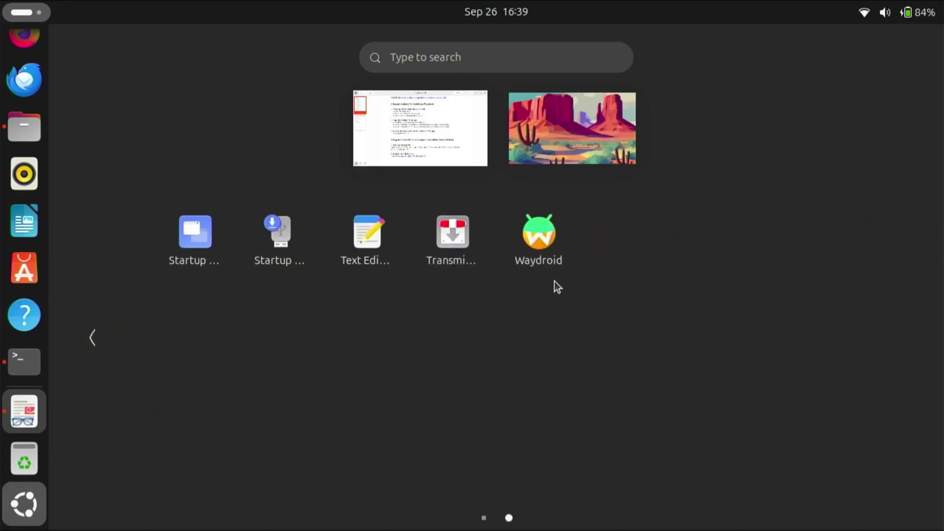
{"action": "left_click", "coordinate": [539, 231]}
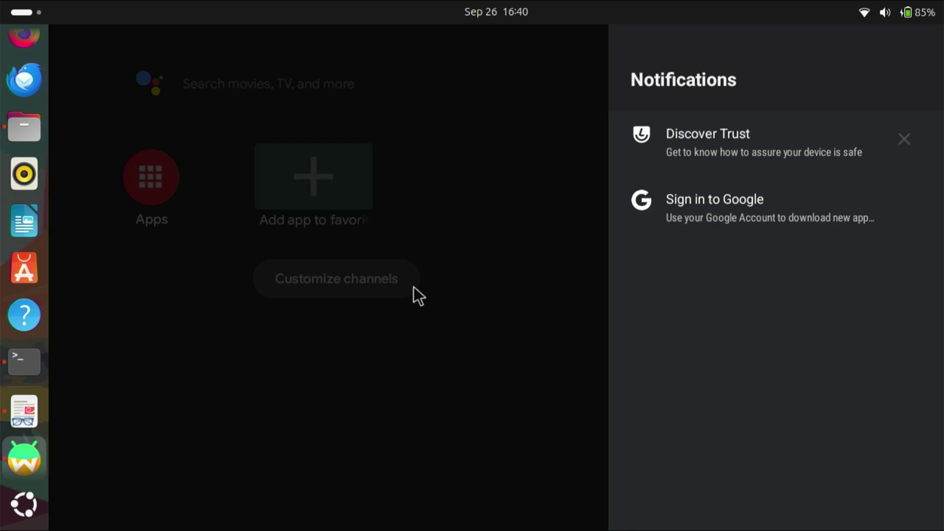
{"action": "left_click", "coordinate": [906, 142]}
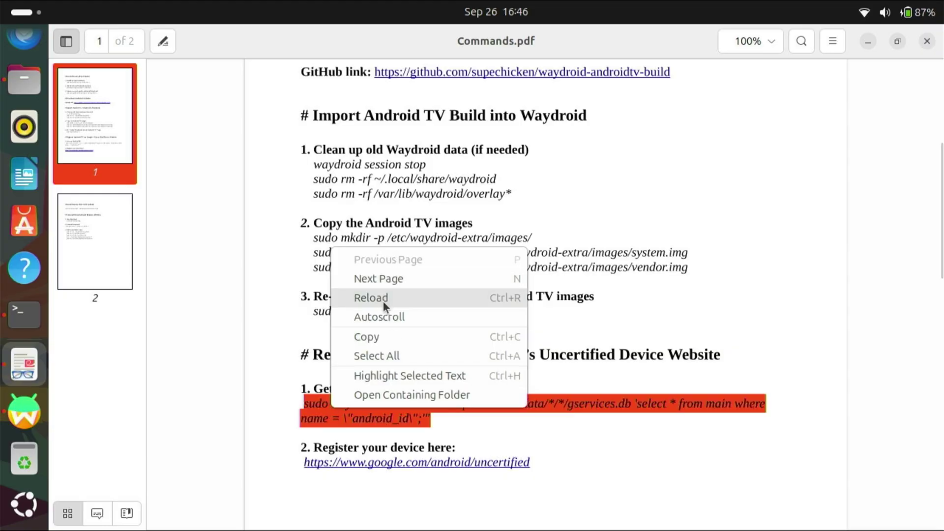
Step: Paste the sudo waydroid shell sqlite3 gservices.db query into Terminal and run it to print the android_id
{"action": "left_click", "coordinate": [374, 332]}
{"action": "left_click", "coordinate": [24, 315]}
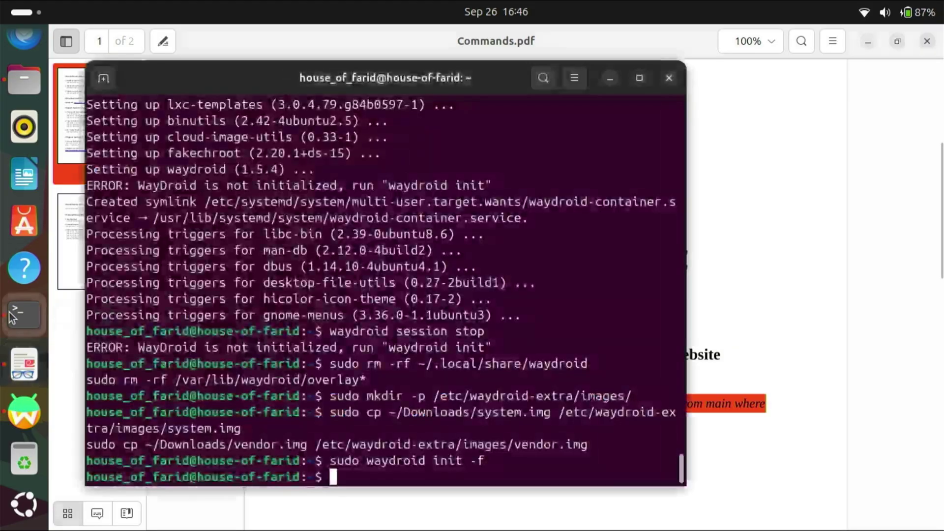
{"action": "right_click", "coordinate": [371, 477]}
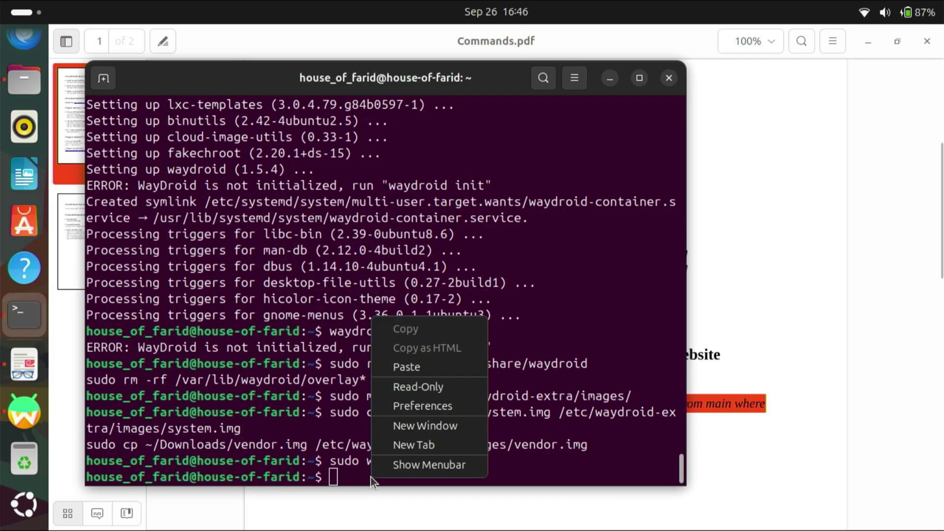
{"action": "left_click", "coordinate": [412, 369]}
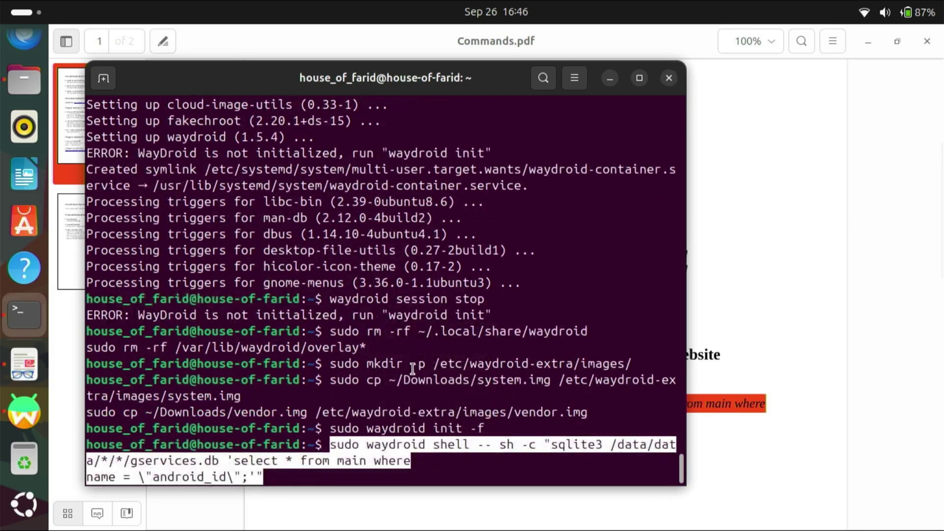
{"action": "key", "text": "Return"}
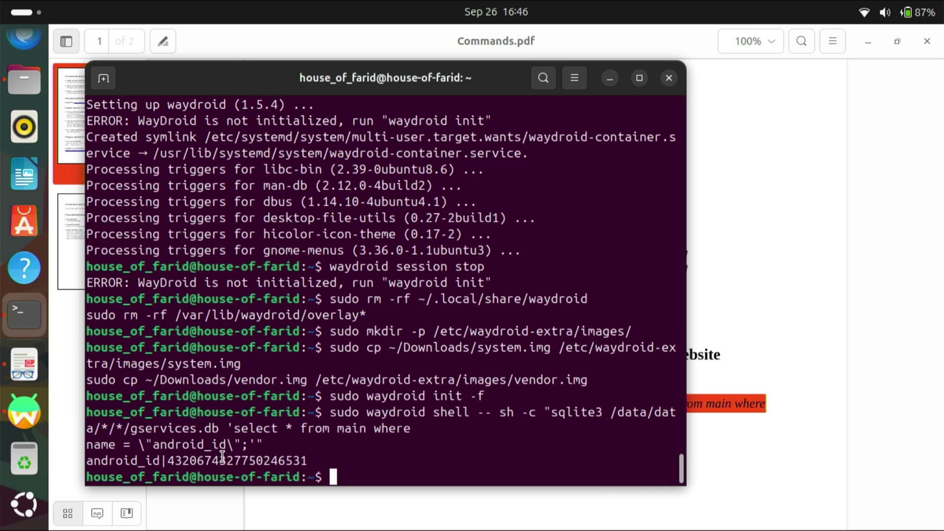
{"action": "left_click", "coordinate": [731, 440]}
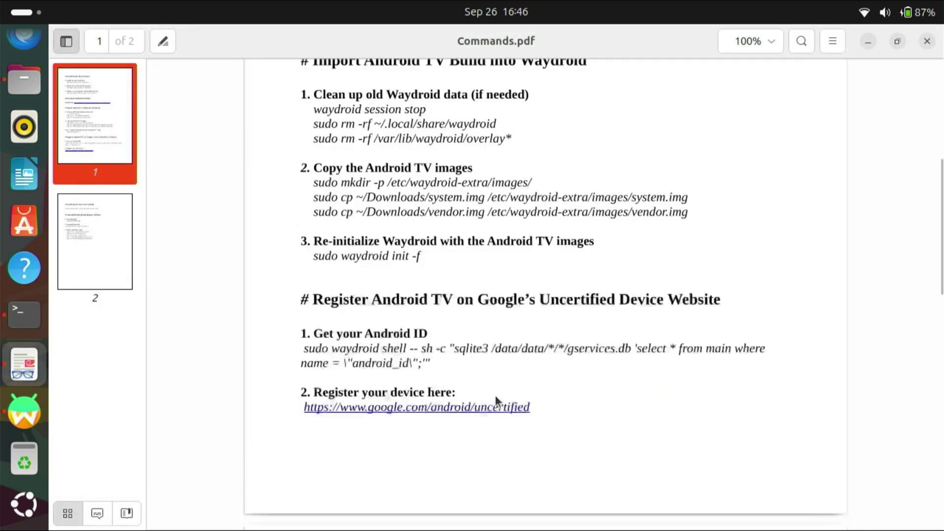
Step: Copy the google.com/android/uncertified link from the PDF and open it in Chrome
{"action": "scroll", "coordinate": [495, 394], "scroll_direction": "down", "scroll_amount": 2}
{"action": "left_click_drag", "start_coordinate": [536, 407], "coordinate": [332, 418]}
{"action": "right_click", "coordinate": [326, 413]}
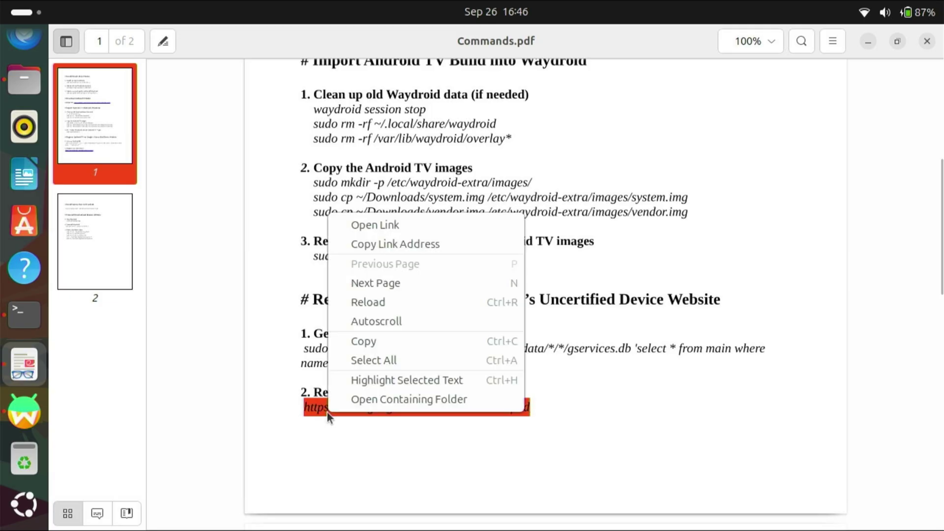
{"action": "left_click", "coordinate": [383, 342]}
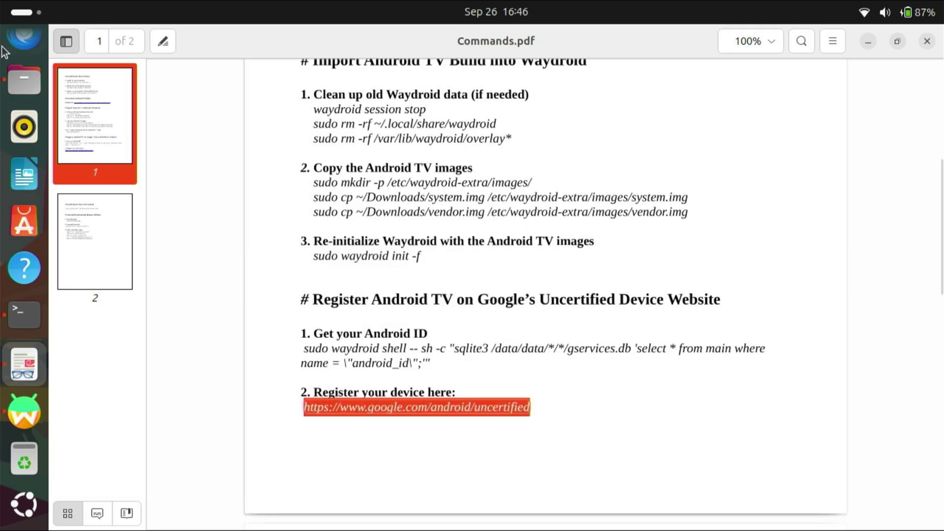
{"action": "scroll", "coordinate": [37, 279], "scroll_direction": "up", "scroll_amount": 3}
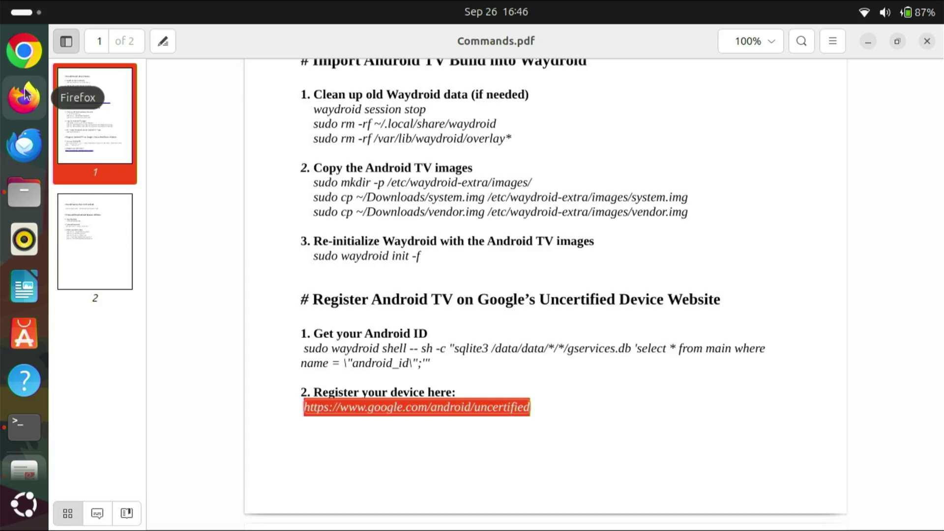
{"action": "left_click", "coordinate": [27, 51]}
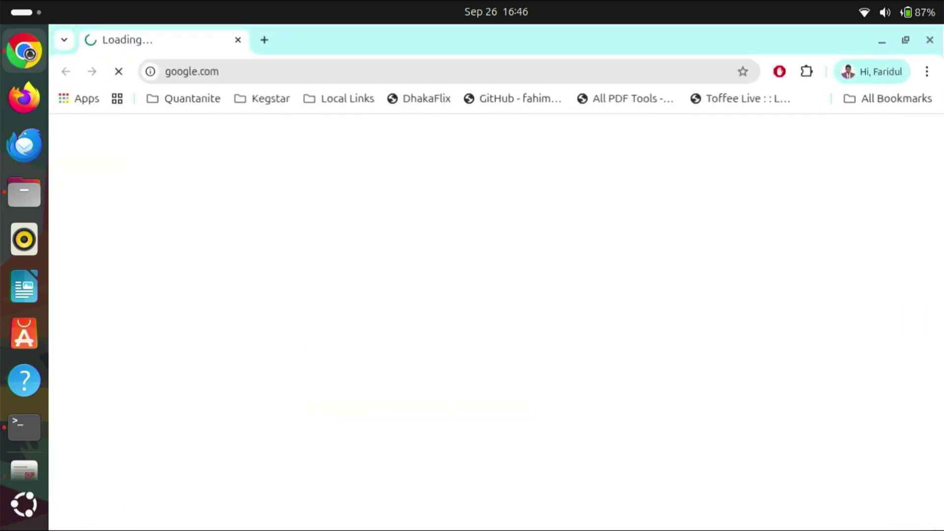
{"action": "right_click", "coordinate": [259, 68]}
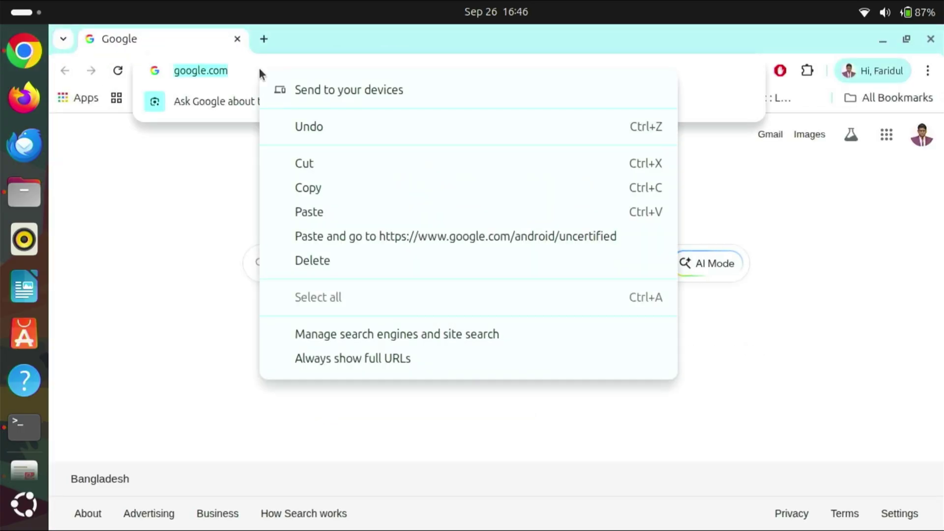
{"action": "left_click", "coordinate": [332, 236]}
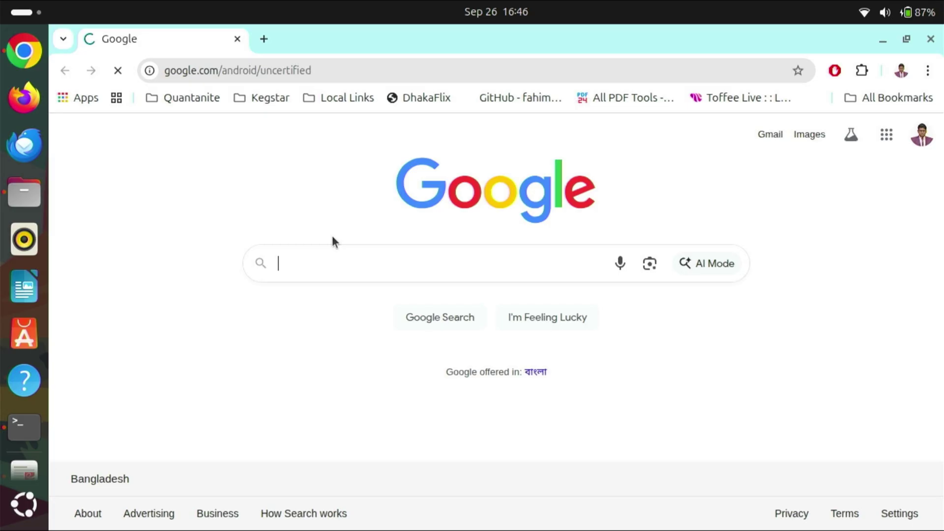
Step: Copy the android_id number from the terminal output
{"action": "scroll", "coordinate": [403, 299], "scroll_direction": "down", "scroll_amount": 3}
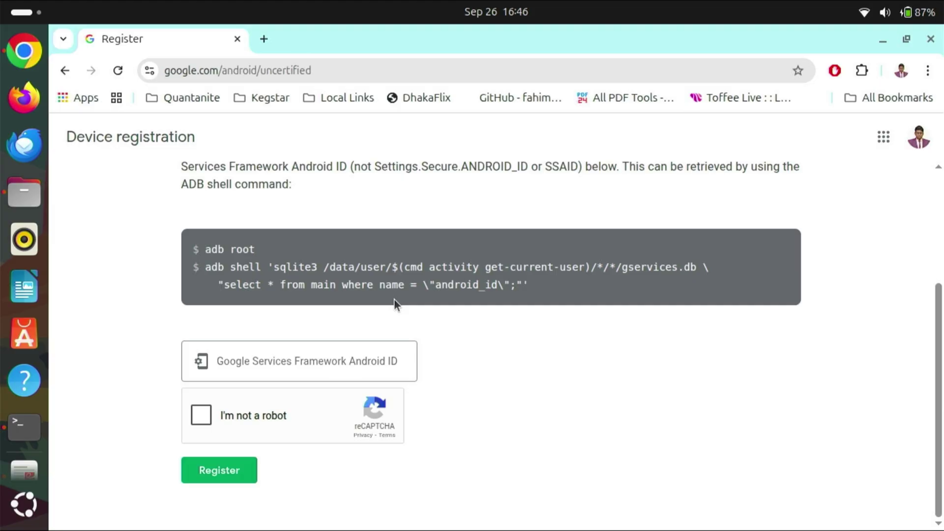
{"action": "scroll", "coordinate": [24, 427], "scroll_direction": "down", "scroll_amount": 3}
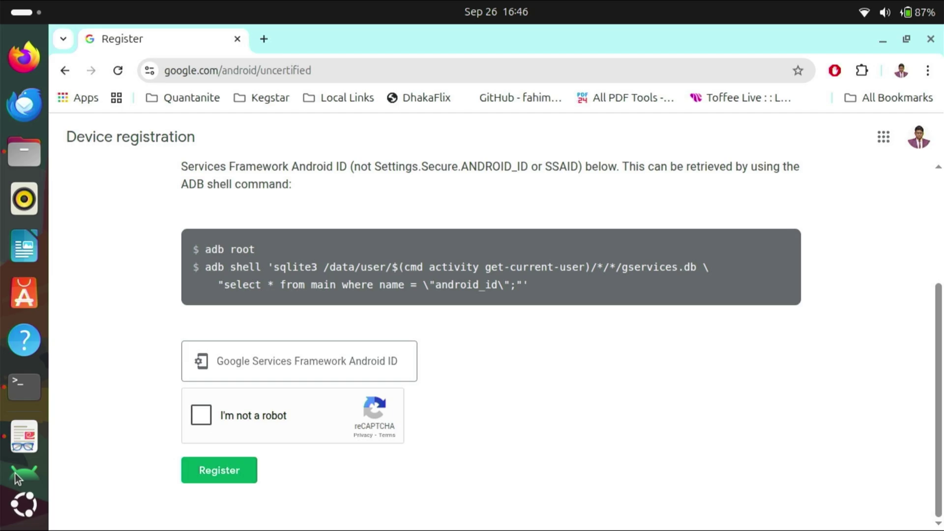
{"action": "left_click", "coordinate": [24, 315]}
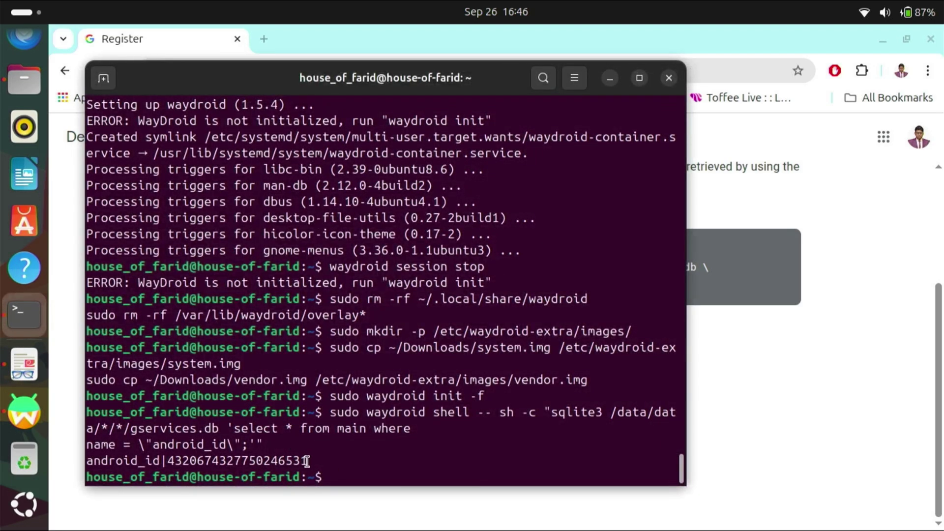
{"action": "left_click_drag", "start_coordinate": [307, 461], "coordinate": [165, 461]}
{"action": "right_click", "coordinate": [175, 462]}
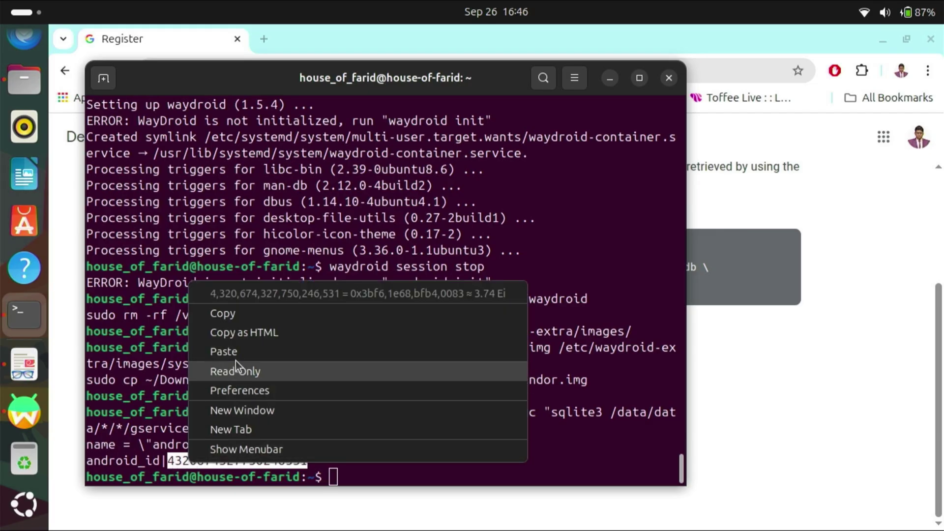
{"action": "left_click", "coordinate": [240, 314]}
Step: Paste the Android ID into the Google Services Framework field, pass reCAPTCHA and register the device
{"action": "left_click", "coordinate": [718, 385]}
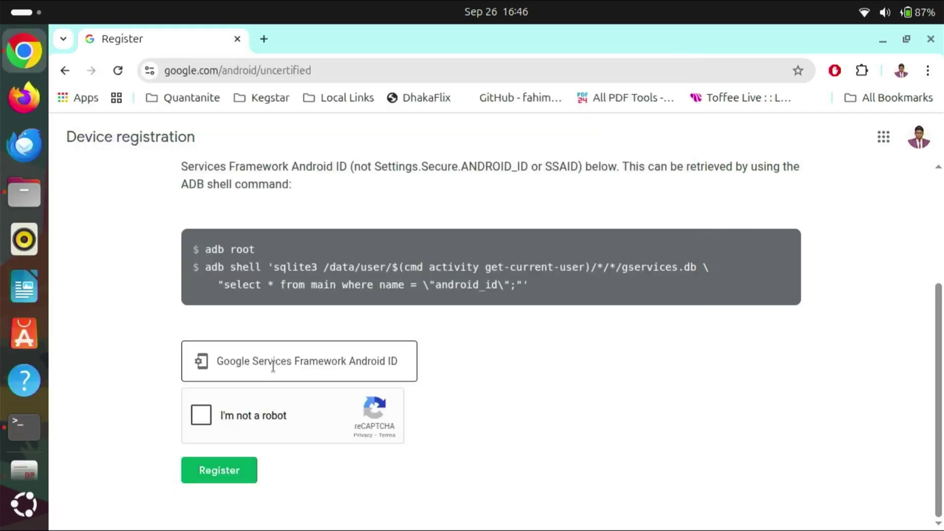
{"action": "left_click", "coordinate": [286, 356]}
{"action": "right_click", "coordinate": [286, 356]}
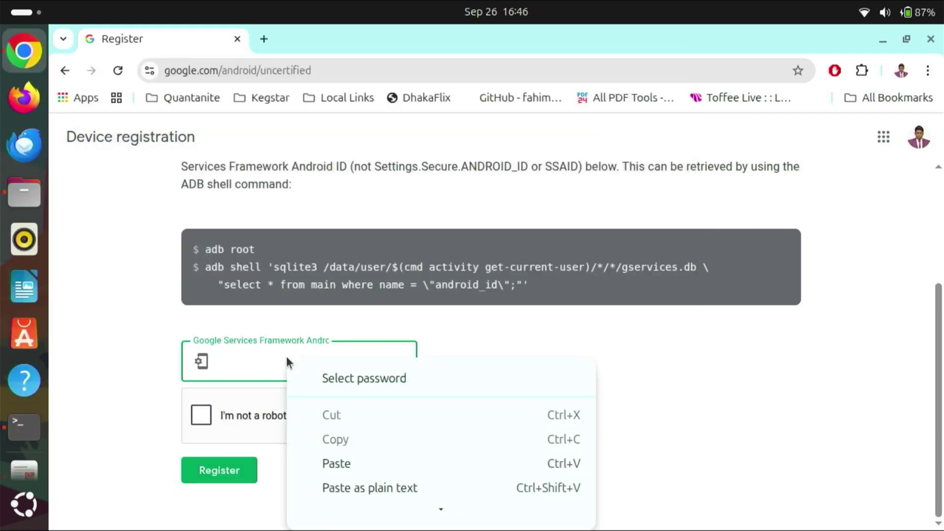
{"action": "left_click", "coordinate": [343, 460]}
{"action": "left_click", "coordinate": [203, 415]}
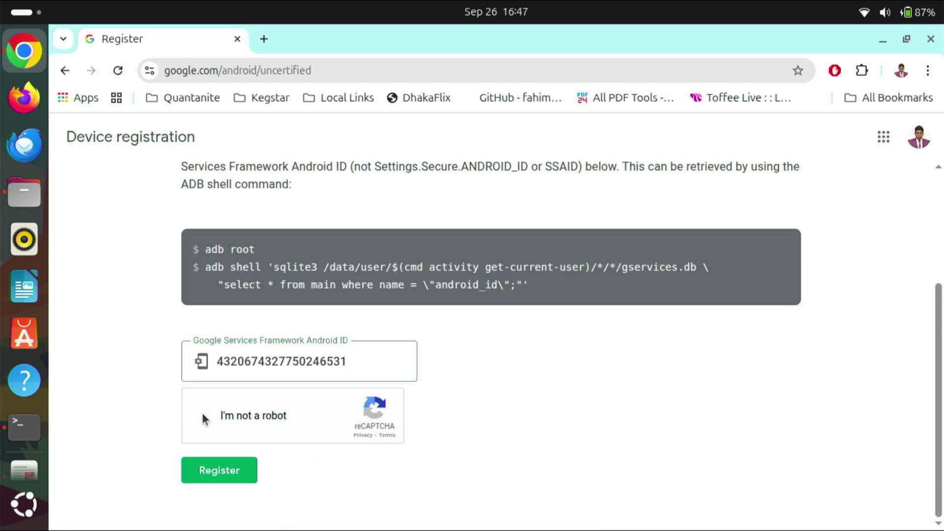
{"action": "left_click", "coordinate": [215, 475]}
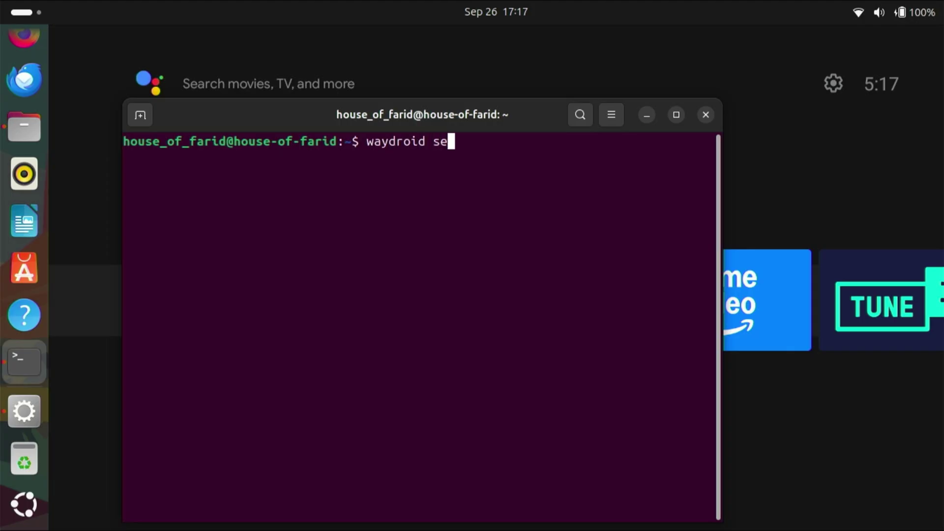
Step: Stop the Waydroid session with 'waydroid session stop' so it can be relaunched
{"action": "type", "text": "stop"}
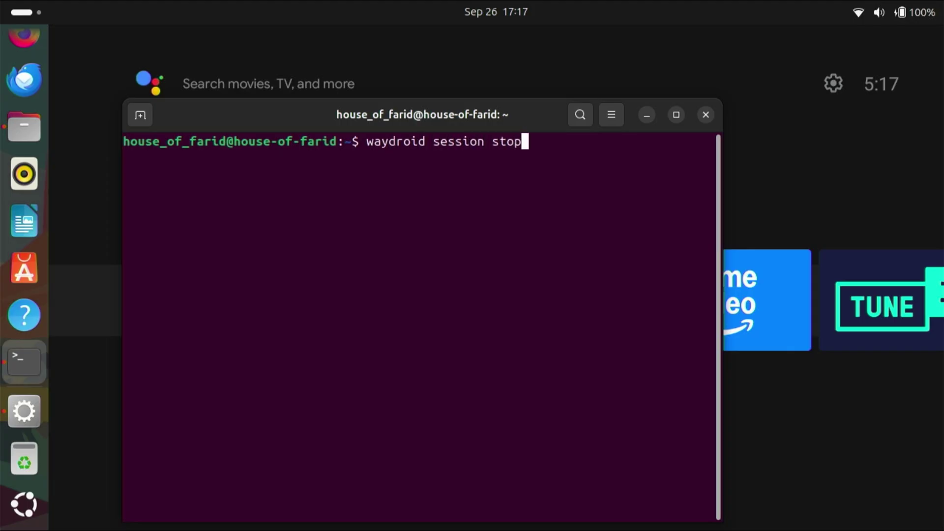
{"action": "key", "text": "Return"}
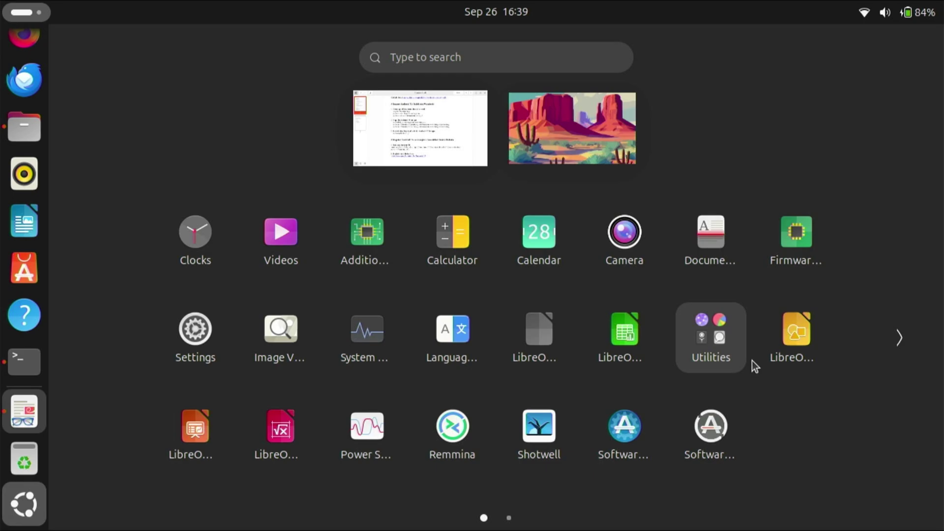
{"action": "scroll", "coordinate": [752, 360], "scroll_direction": "down", "scroll_amount": 1}
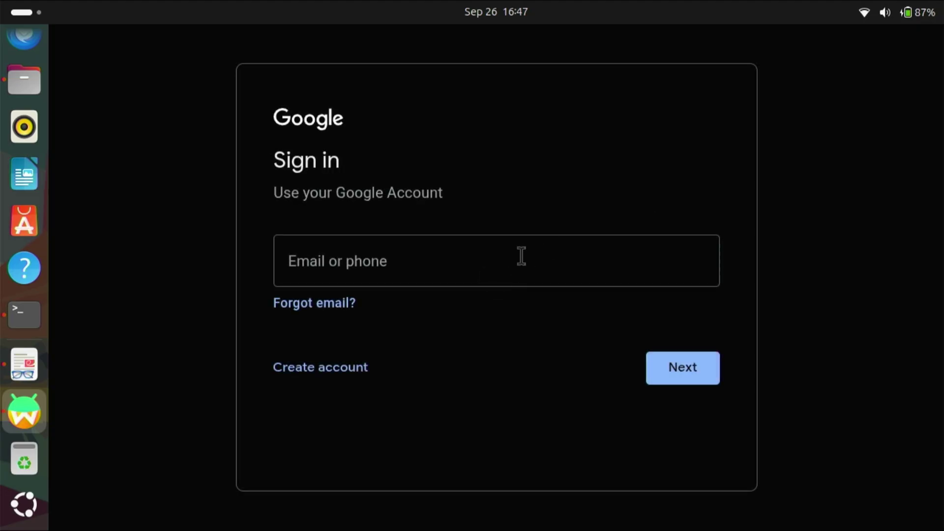
Step: Sign the Android TV into the Google account by entering its Gmail address and password
{"action": "left_click", "coordinate": [520, 256]}
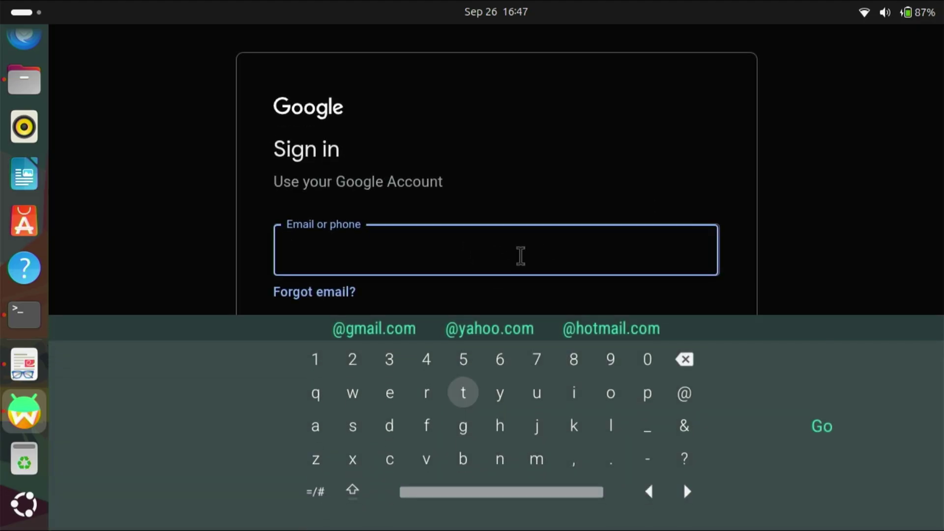
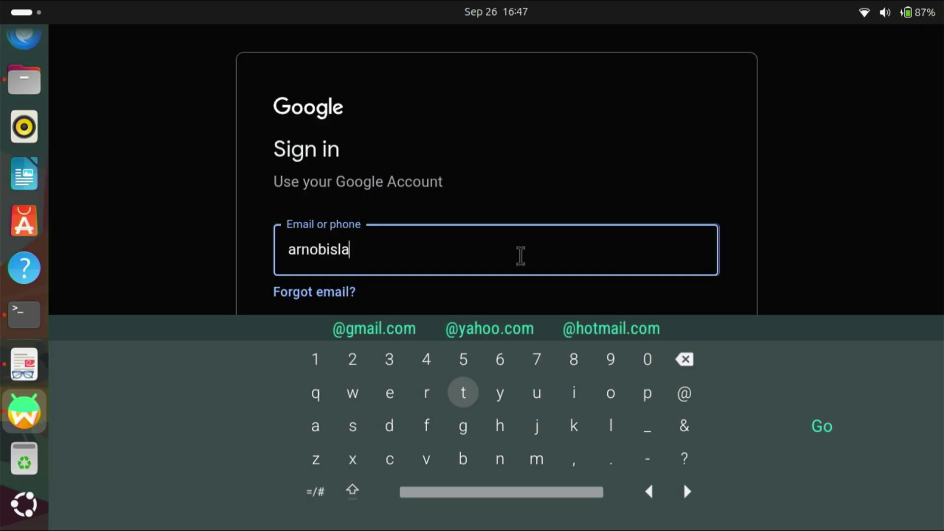
{"action": "key", "text": "Right"}
{"action": "key", "text": "Right"}
{"action": "key", "text": "Right"}
{"action": "key", "text": "Right"}
{"action": "key", "text": "Right"}
{"action": "key", "text": "Right"}
{"action": "key", "text": "Right"}
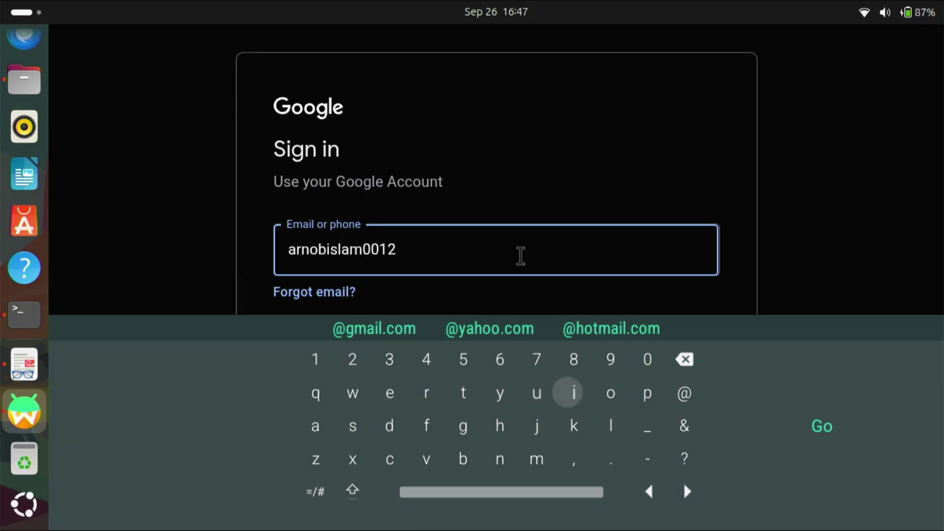
{"action": "key", "text": "Return"}
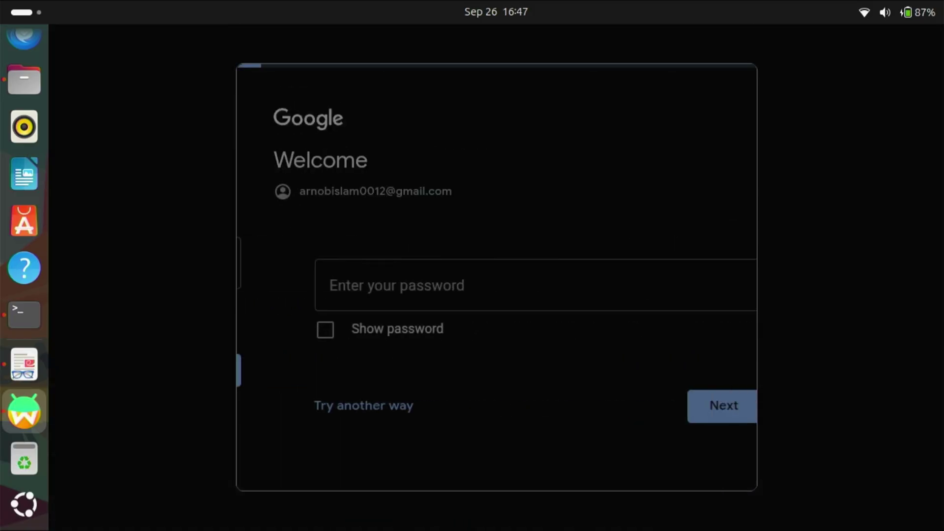
{"action": "key", "text": "ctrl+v"}
{"action": "key", "text": "Right"}
{"action": "key", "text": "Right"}
{"action": "key", "text": "Right"}
{"action": "key", "text": "Right"}
{"action": "key", "text": "Right"}
{"action": "key", "text": "Right"}
{"action": "key", "text": "Right"}
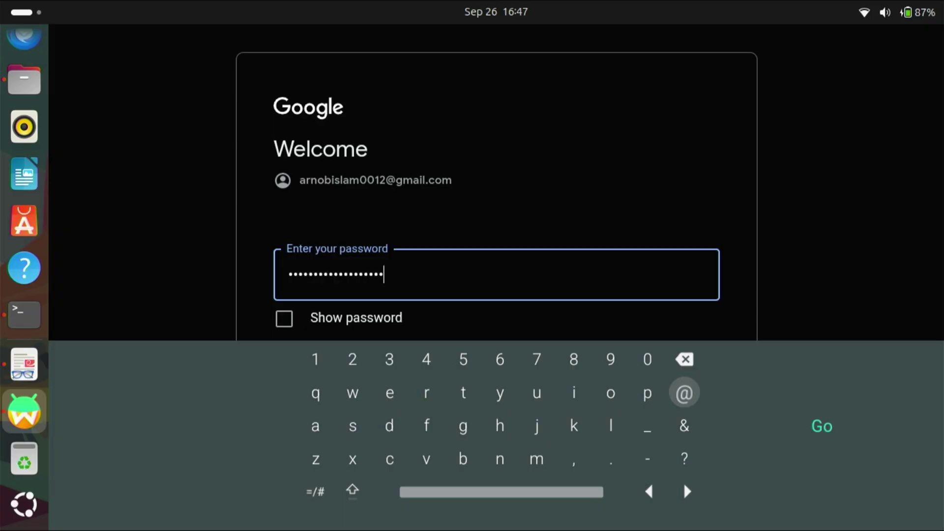
{"action": "key", "text": "Return"}
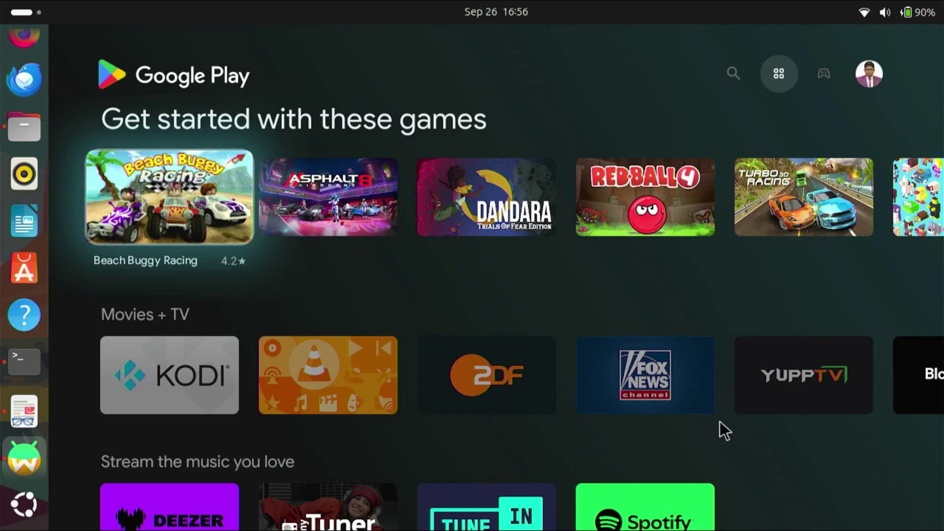
Step: Search Google Play for 'youtube' and install YouTube for Android TV
{"action": "scroll", "coordinate": [528, 259], "scroll_direction": "down", "scroll_amount": 1}
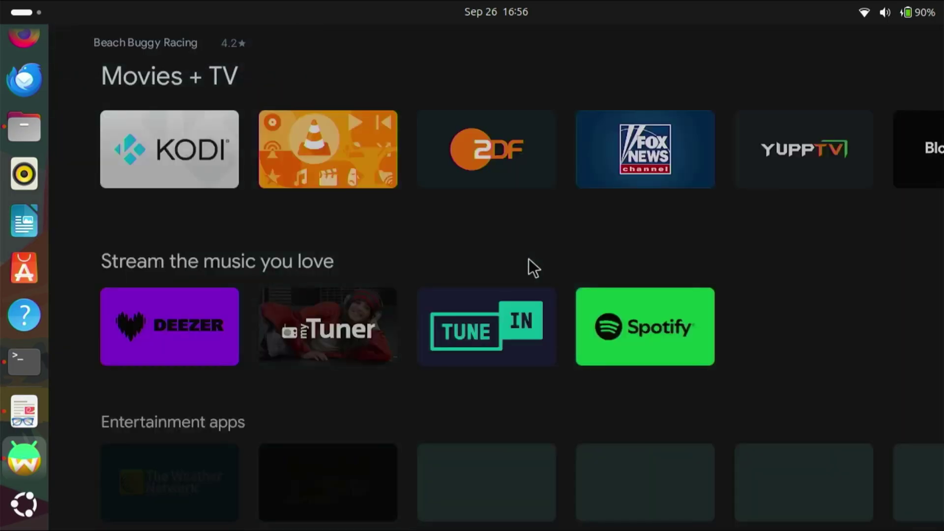
{"action": "scroll", "coordinate": [529, 258], "scroll_direction": "up", "scroll_amount": 1}
{"action": "scroll", "coordinate": [529, 259], "scroll_direction": "down", "scroll_amount": 1}
{"action": "scroll", "coordinate": [529, 258], "scroll_direction": "up", "scroll_amount": 1}
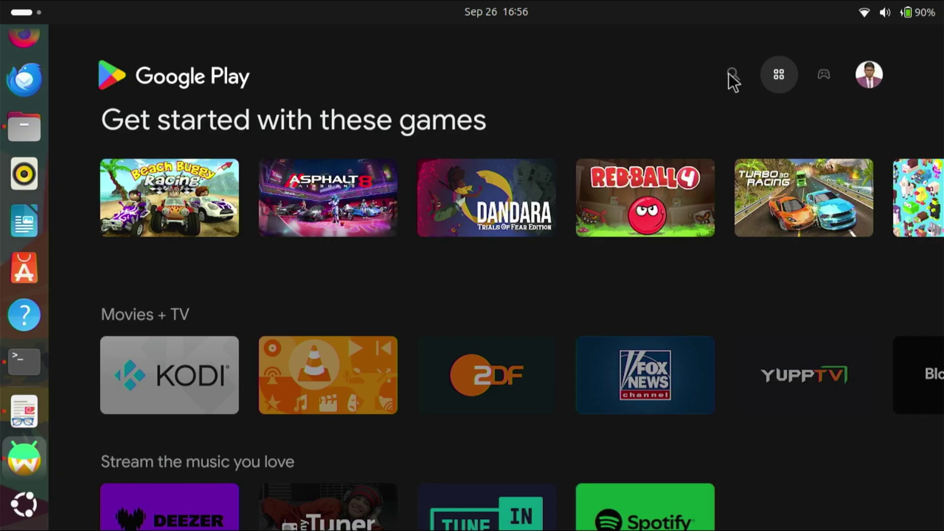
{"action": "key", "text": "Down"}
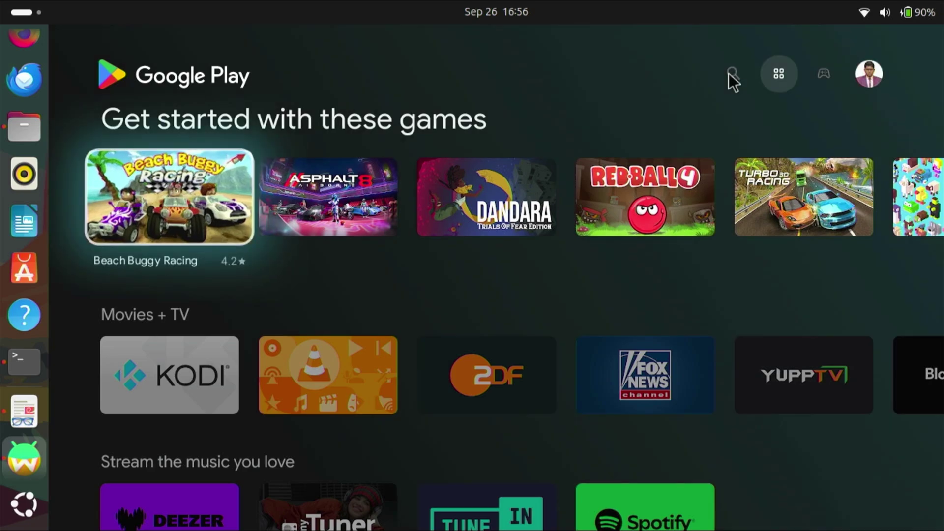
{"action": "key", "text": "Right"}
{"action": "key", "text": "Right"}
{"action": "key", "text": "Right"}
{"action": "key", "text": "Right"}
{"action": "key", "text": "Right"}
{"action": "key", "text": "Up"}
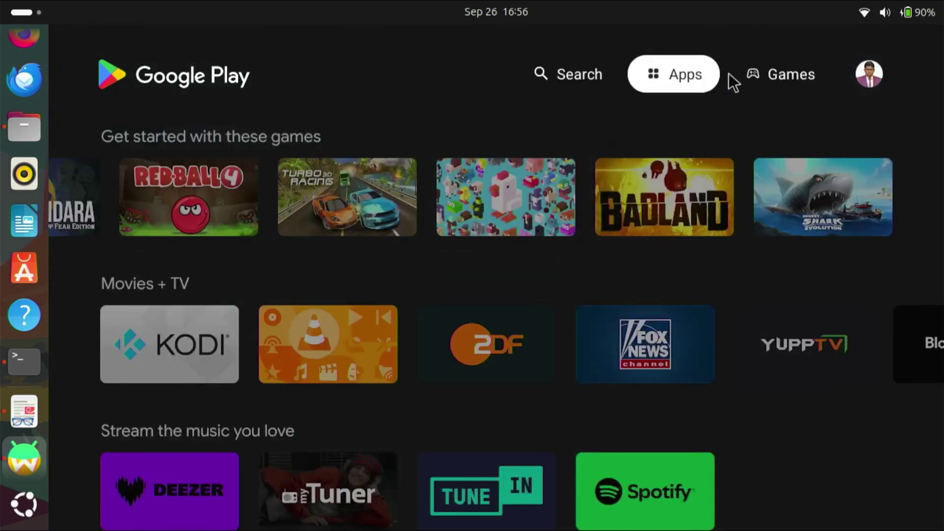
{"action": "key", "text": "Left"}
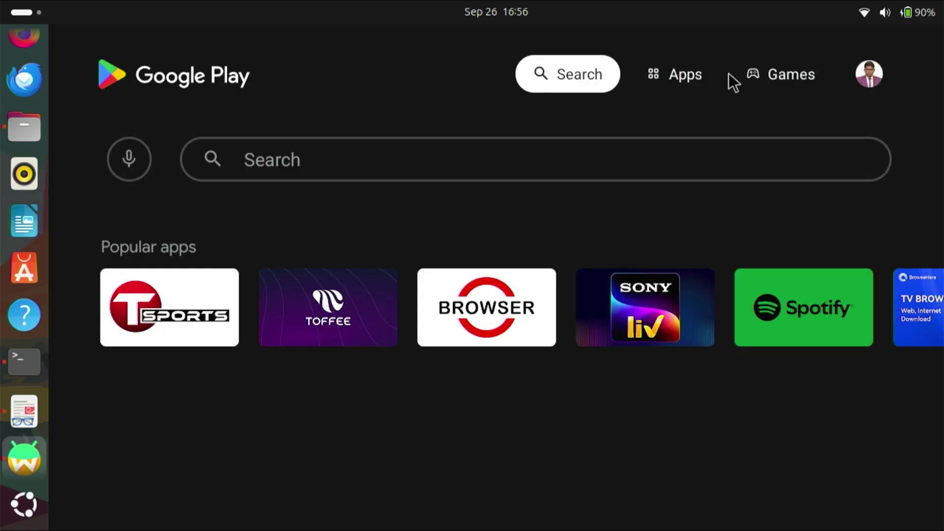
{"action": "left_click", "coordinate": [698, 159]}
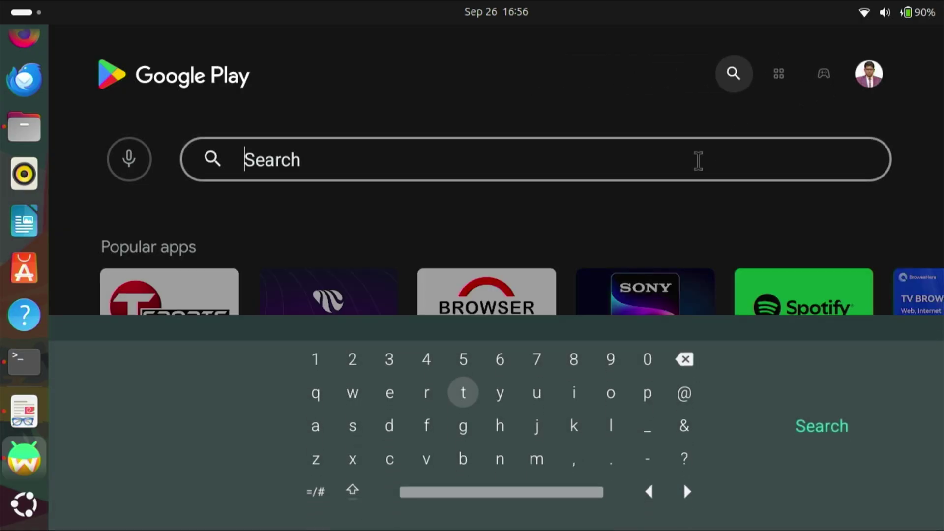
{"action": "type", "text": "youtube"}
{"action": "key", "text": "Return"}
{"action": "left_click", "coordinate": [133, 399]}
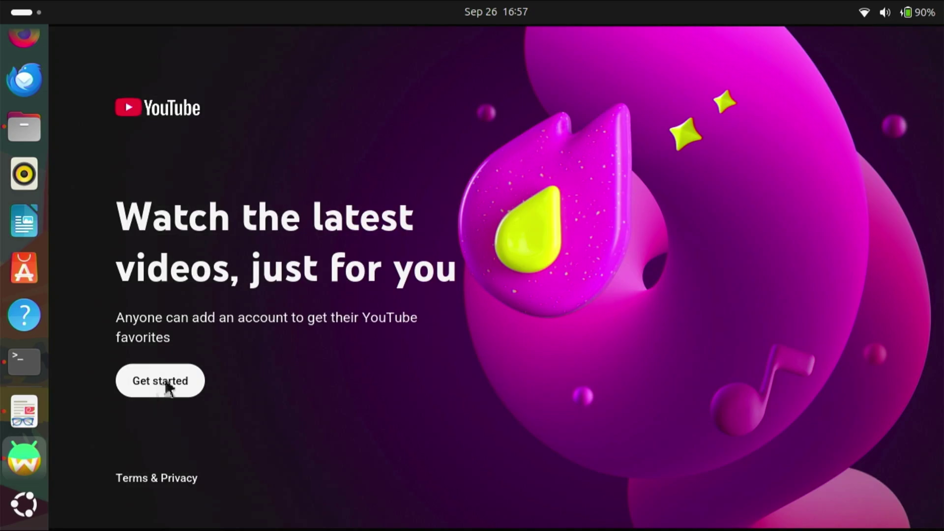
Step: Open YouTube and search for 'sony4k 60 fps', removing the stray trailing 'a'
{"action": "left_click", "coordinate": [166, 383]}
{"action": "left_click", "coordinate": [285, 78]}
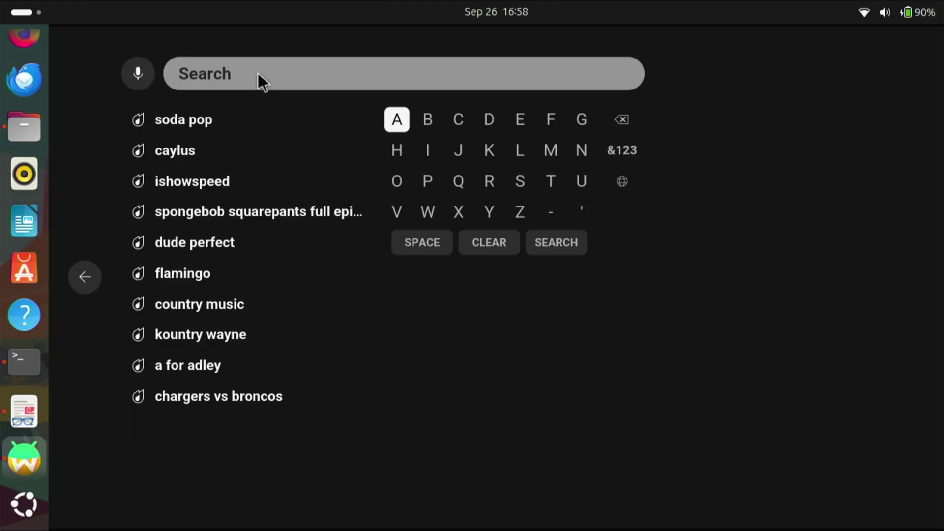
{"action": "type", "text": "so"}
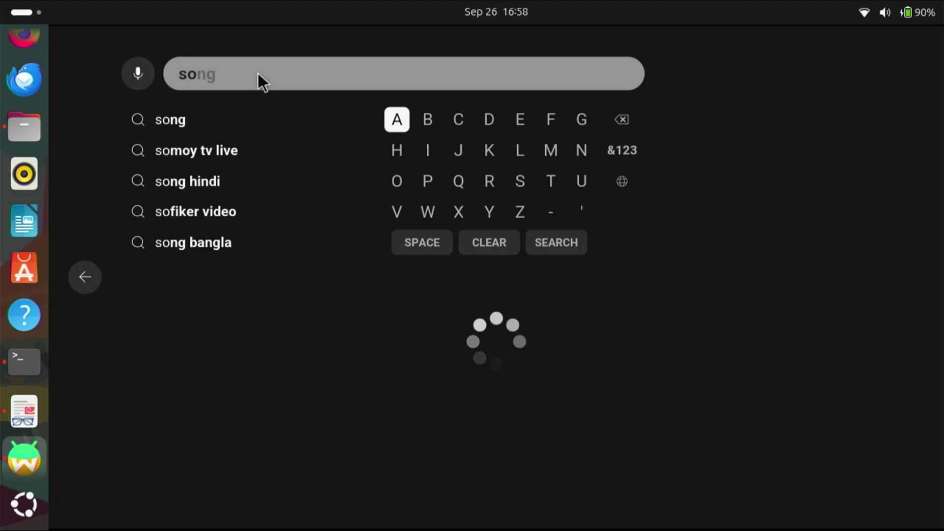
{"action": "type", "text": "ny4"}
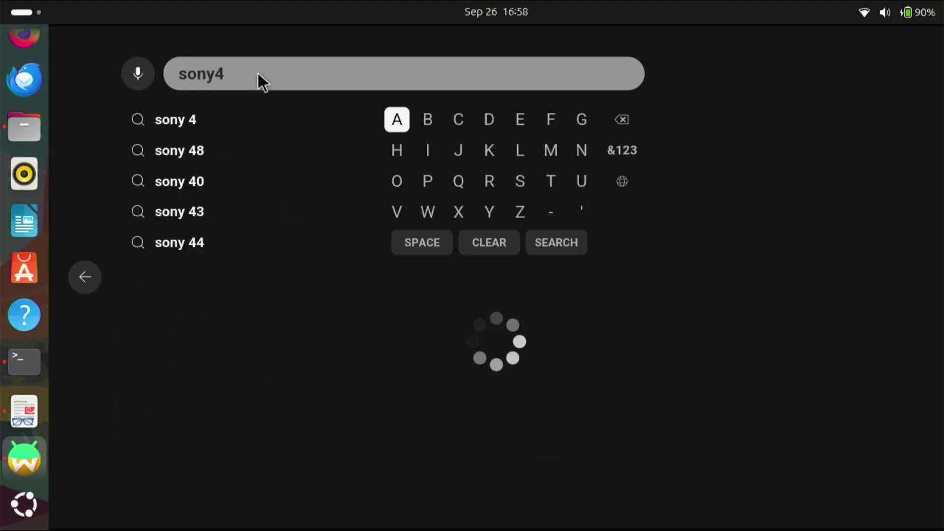
{"action": "type", "text": "k"}
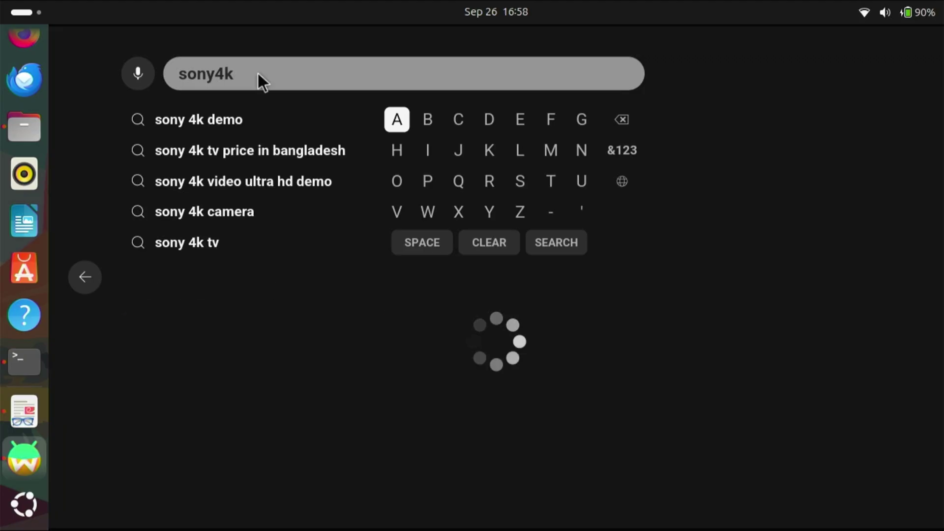
{"action": "type", "text": " 60 fp"}
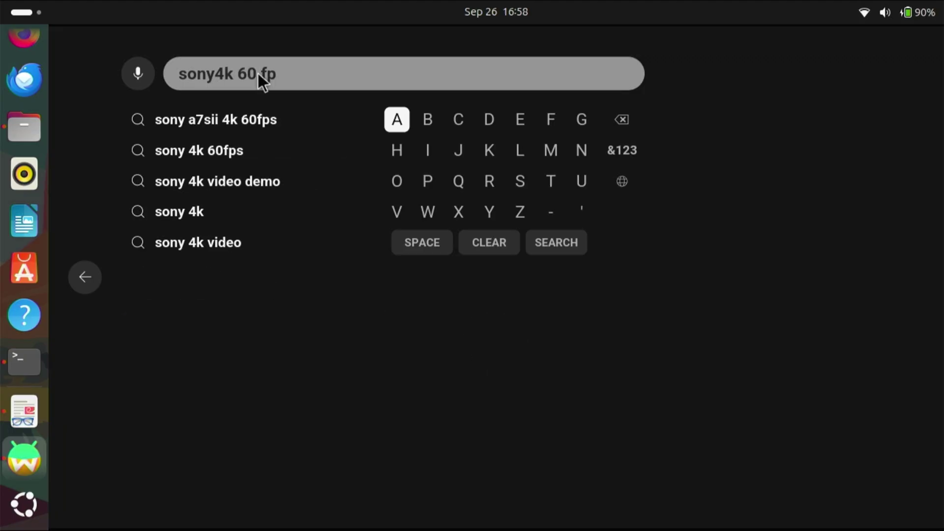
{"action": "type", "text": "s"}
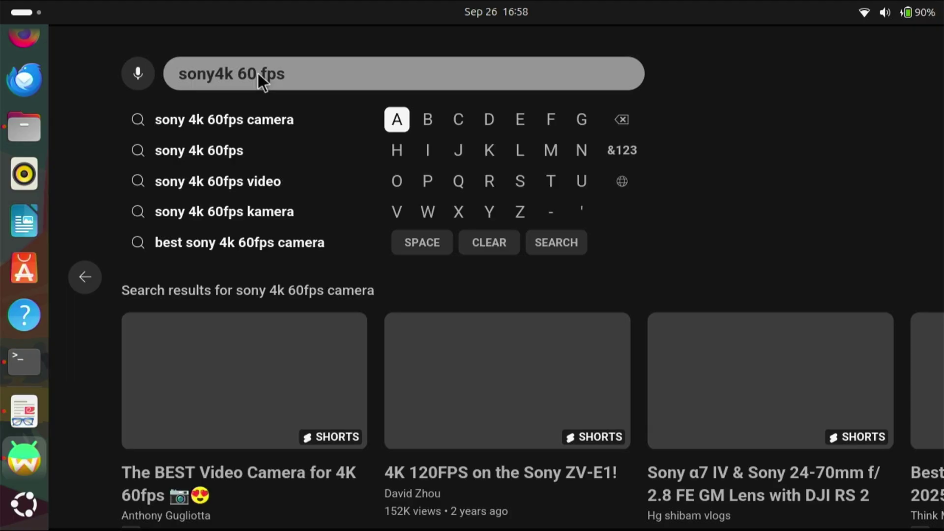
{"action": "type", "text": "a"}
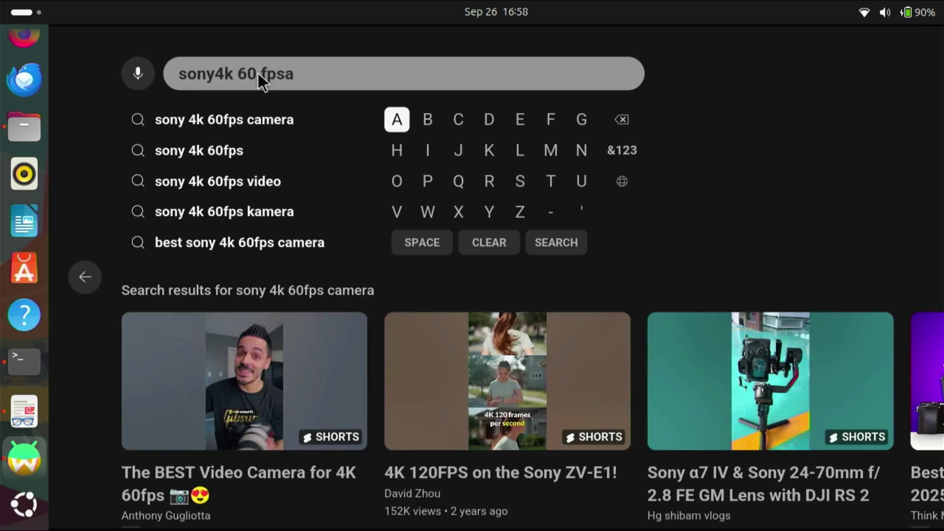
{"action": "key", "text": "BackSpace"}
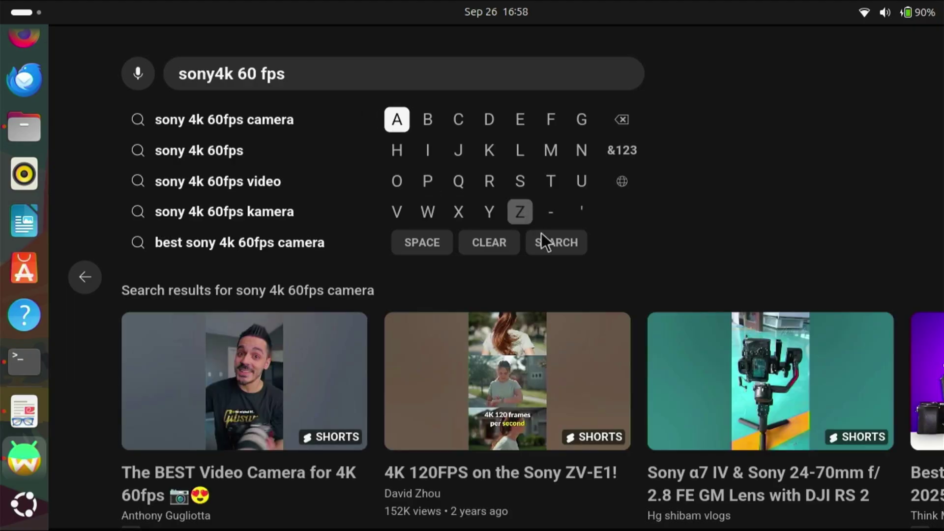
{"action": "left_click", "coordinate": [554, 249]}
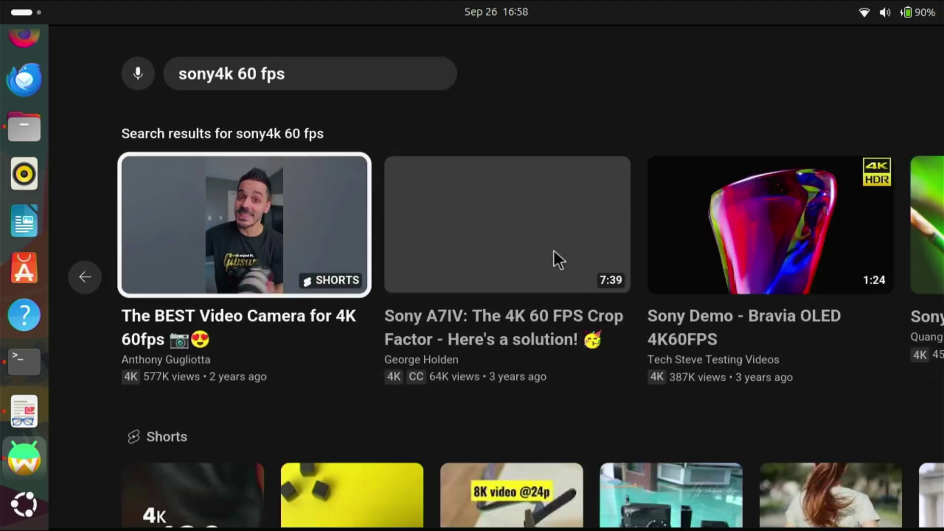
Step: Confirm the Sony demo's quality is Auto 1080p60, then show controls on the 8K swan video
{"action": "scroll", "coordinate": [553, 250], "scroll_direction": "down", "scroll_amount": 1}
{"action": "scroll", "coordinate": [554, 250], "scroll_direction": "up", "scroll_amount": 2}
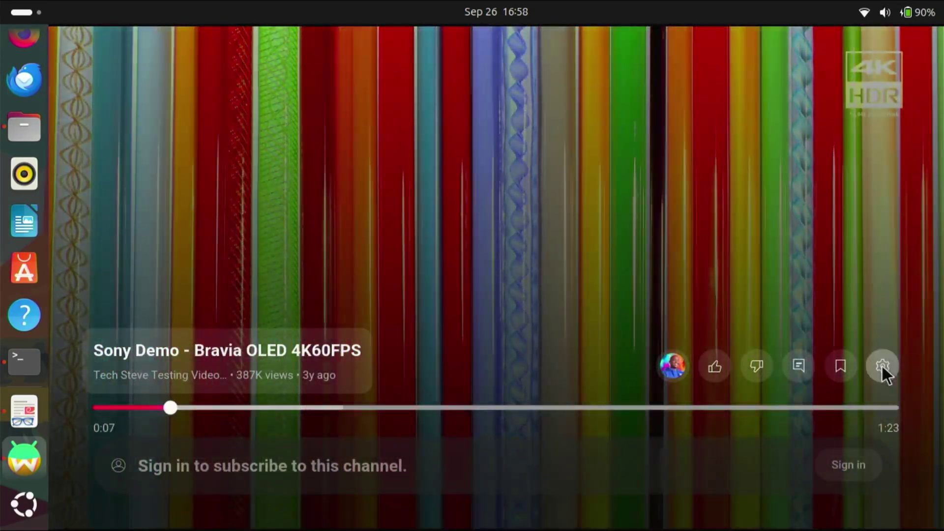
{"action": "left_click", "coordinate": [881, 365]}
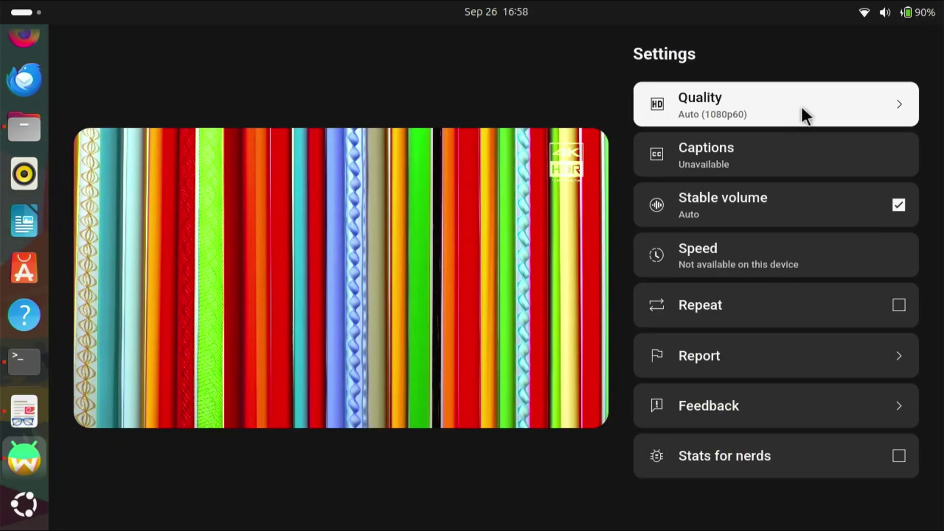
{"action": "left_click", "coordinate": [801, 105]}
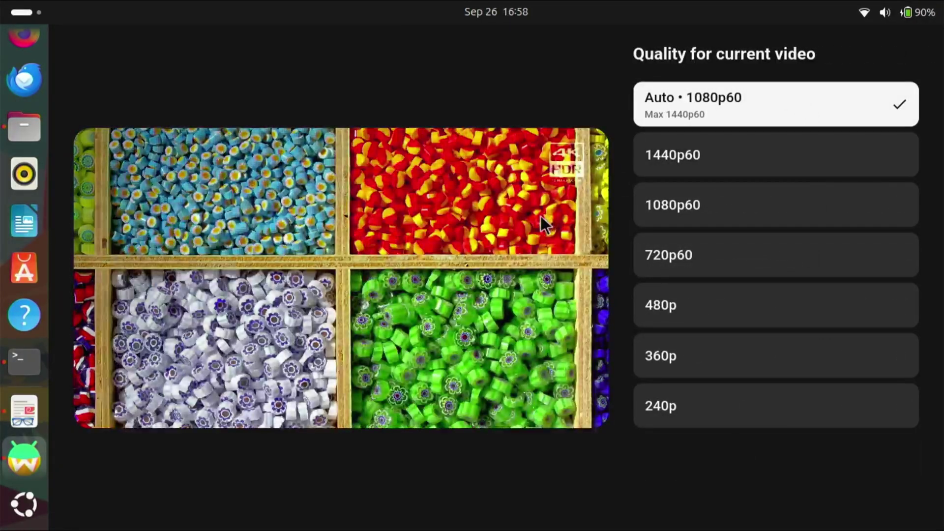
{"action": "left_click", "coordinate": [541, 220]}
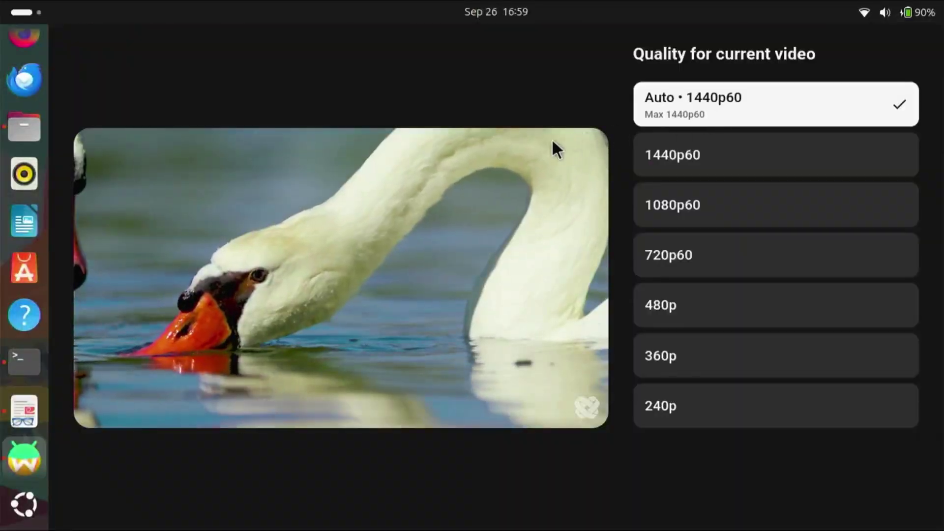
{"action": "left_click", "coordinate": [502, 207]}
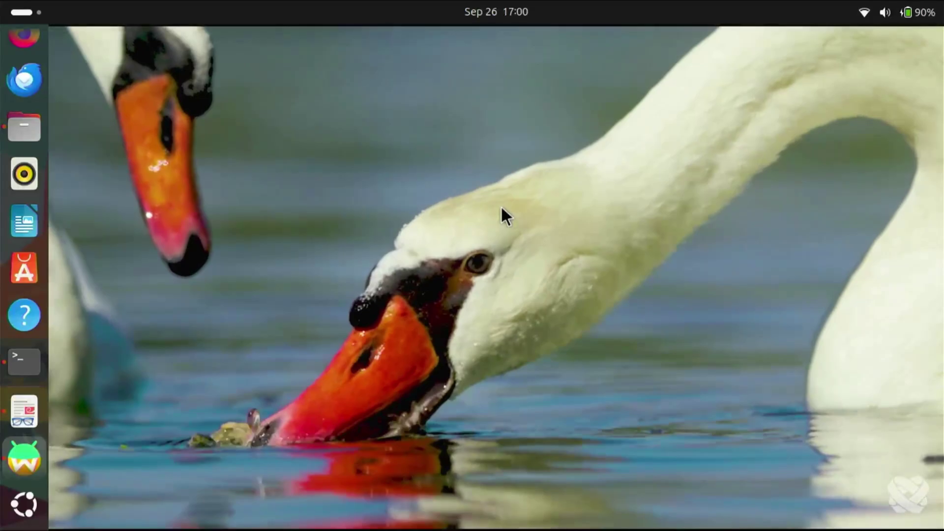
{"action": "left_click", "coordinate": [500, 205]}
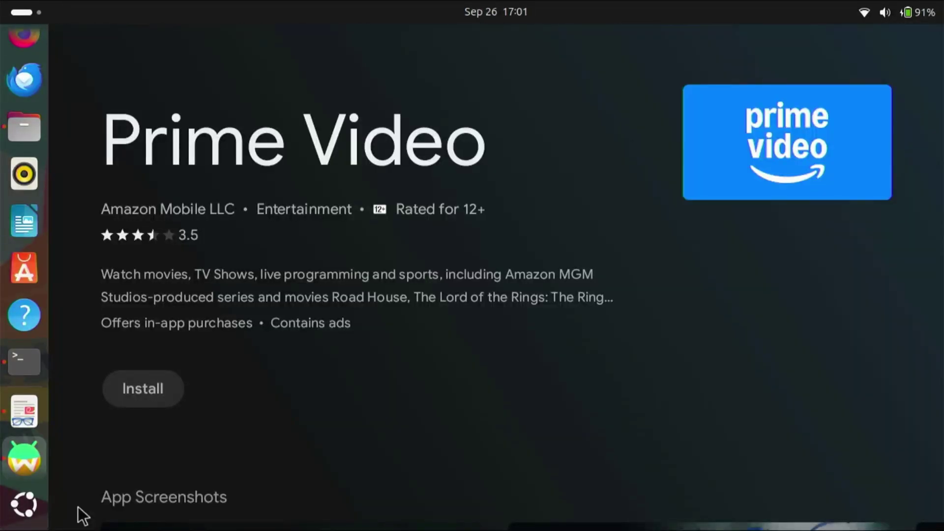
Step: Install Prime Video and open it to browse without signing in
{"action": "left_click", "coordinate": [167, 394]}
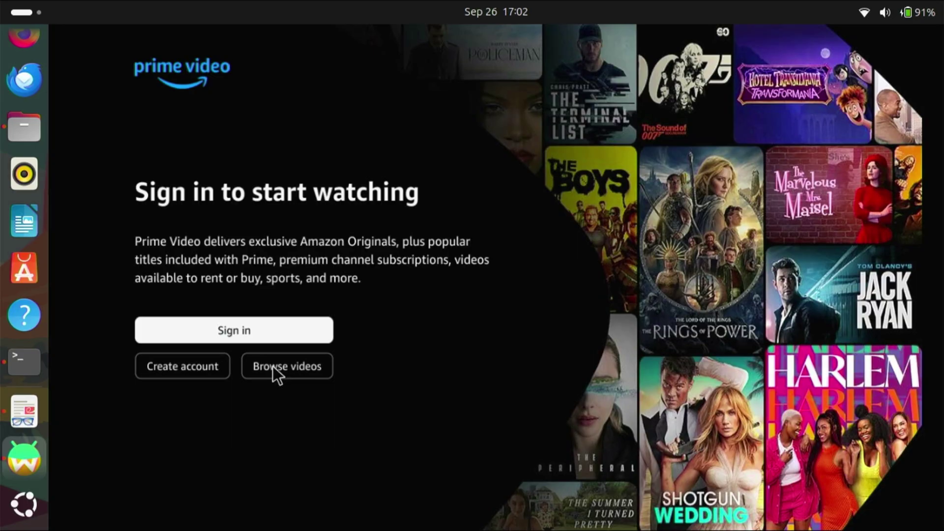
{"action": "key", "text": "Tab"}
{"action": "key", "text": "Tab"}
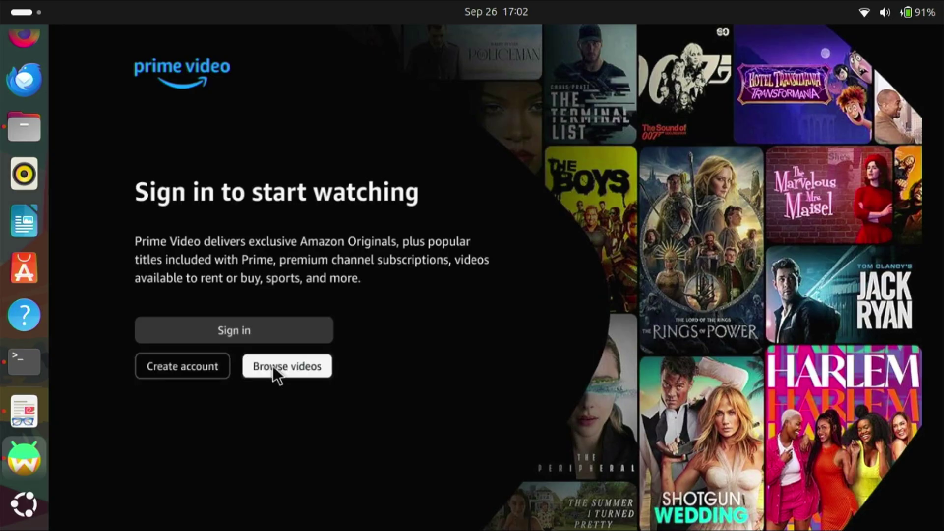
{"action": "key", "text": "Return"}
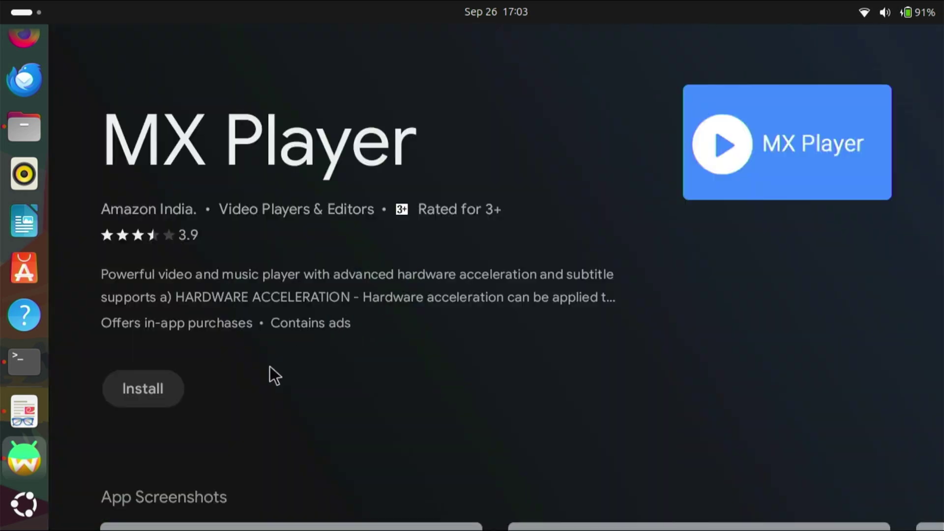
Step: Install and open MX Player, then turn on its All files access permission
{"action": "left_click", "coordinate": [157, 392]}
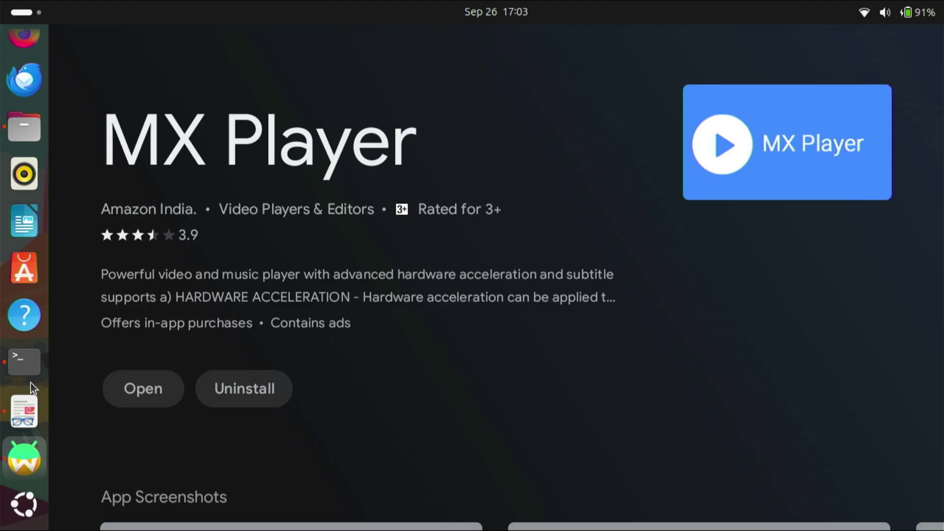
{"action": "left_click", "coordinate": [147, 396]}
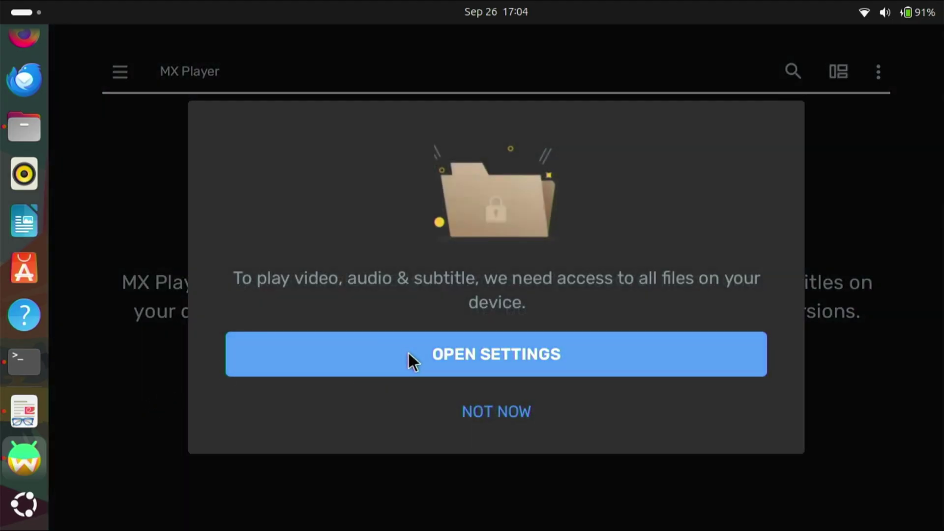
{"action": "left_click", "coordinate": [408, 351]}
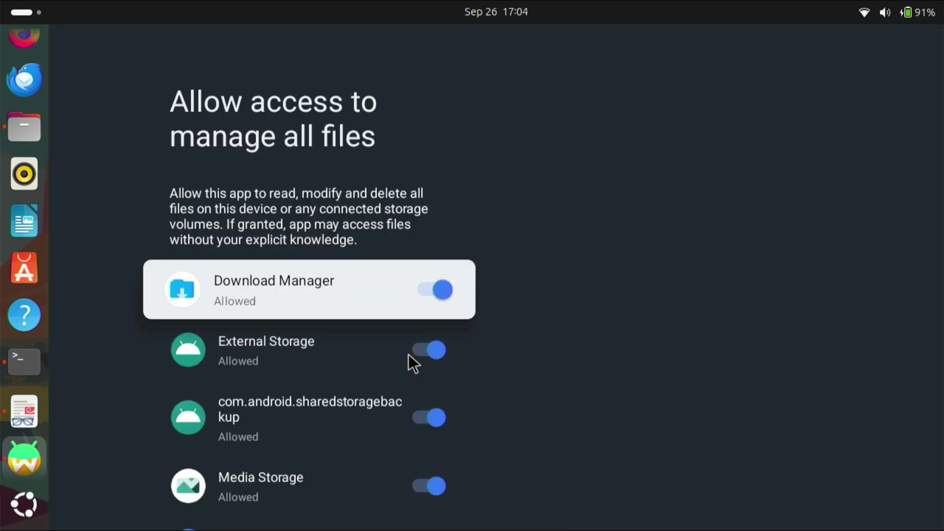
{"action": "scroll", "coordinate": [408, 354], "scroll_direction": "down", "scroll_amount": 3}
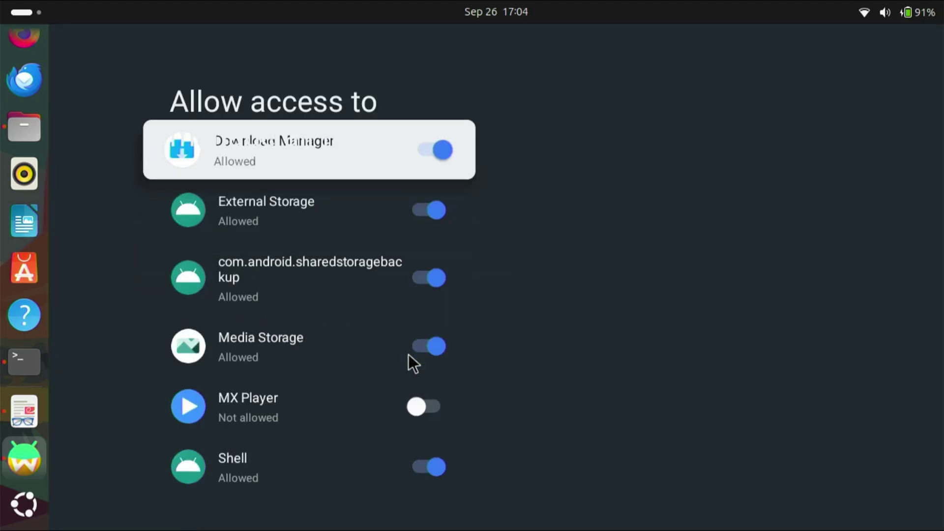
{"action": "left_click", "coordinate": [421, 409]}
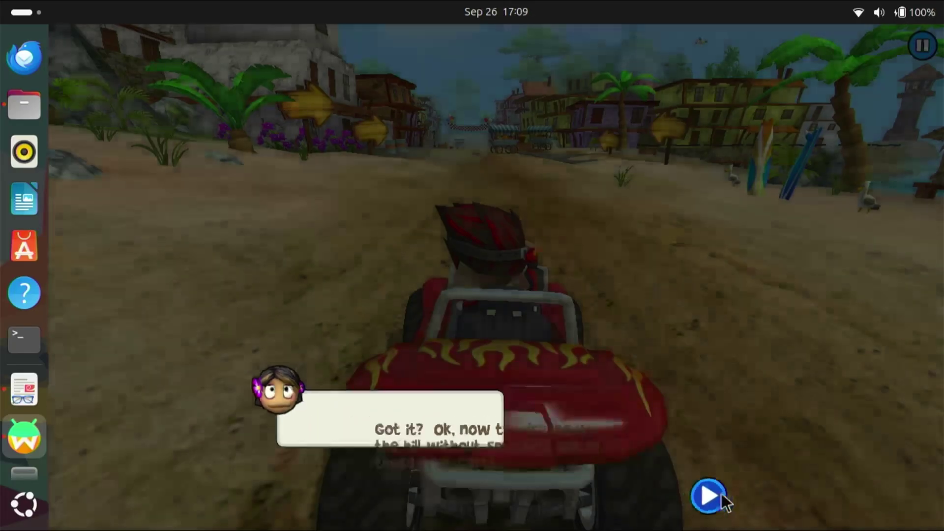
Step: Dismiss the Beach Buggy Racing tutorial arrow to start the race
{"action": "left_click", "coordinate": [717, 499]}
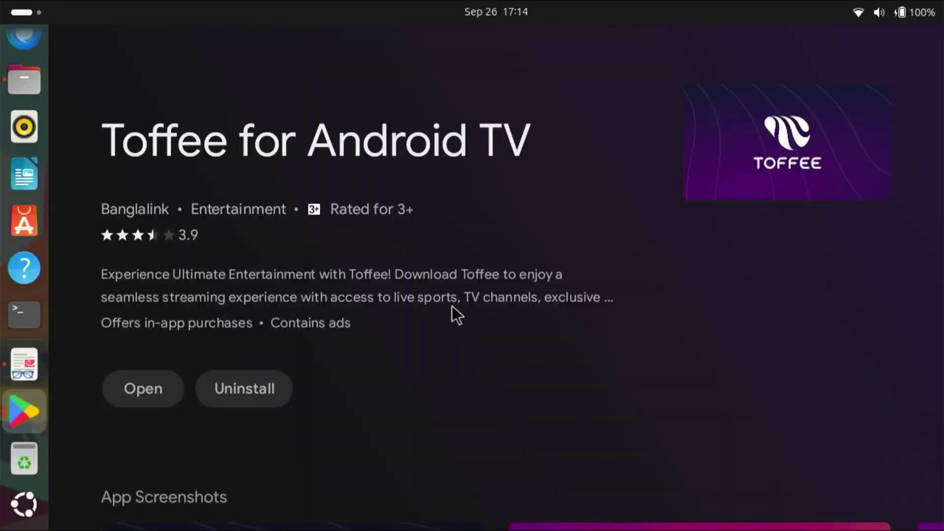
Step: Play a Toffee TV episode, then the Sony Sports 2 live channel, then go to Android TV system settings
{"action": "left_click", "coordinate": [142, 391]}
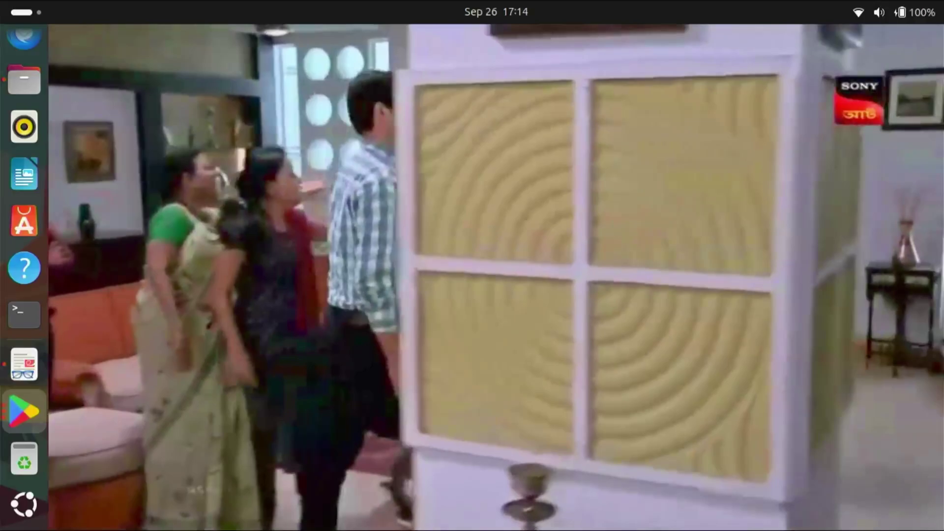
{"action": "key", "text": "Escape"}
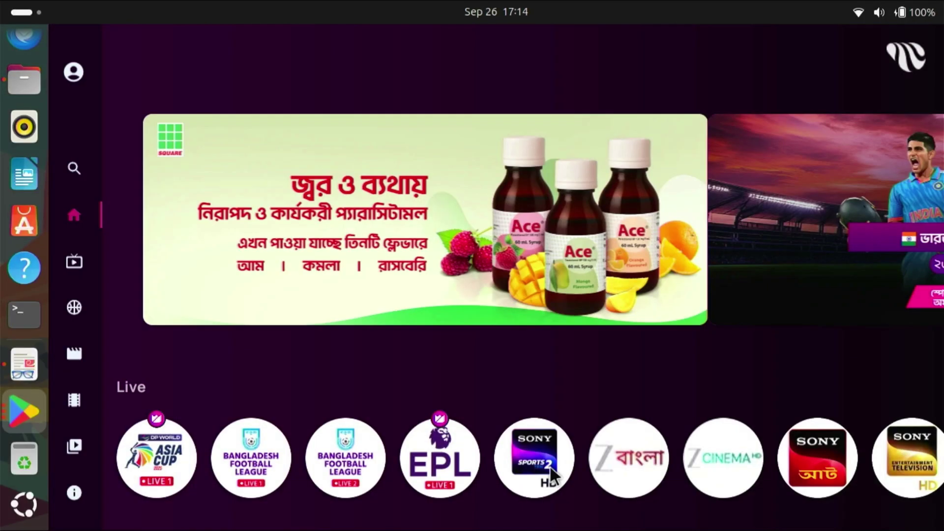
{"action": "left_click", "coordinate": [550, 467]}
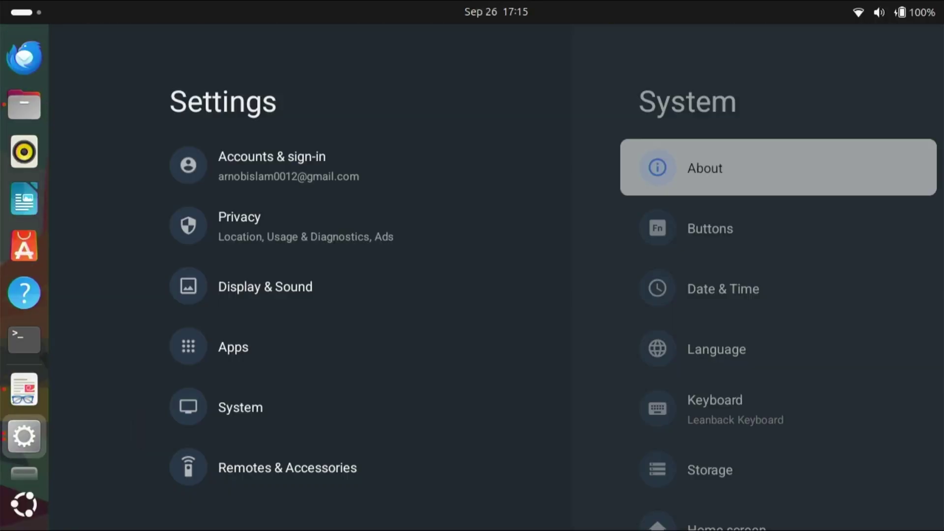
{"action": "key", "text": "Return"}
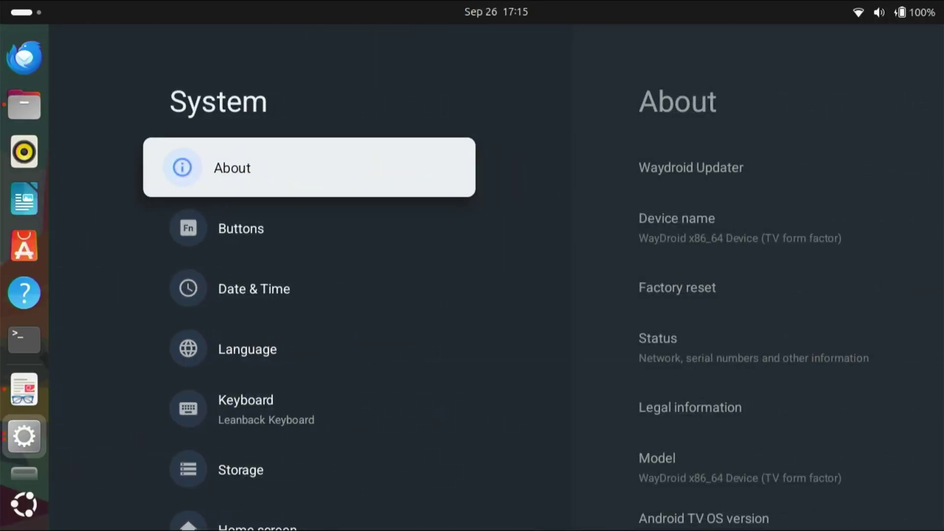
Step: Check the About page for the device model and Android TV OS 13 version
{"action": "key", "text": "Return"}
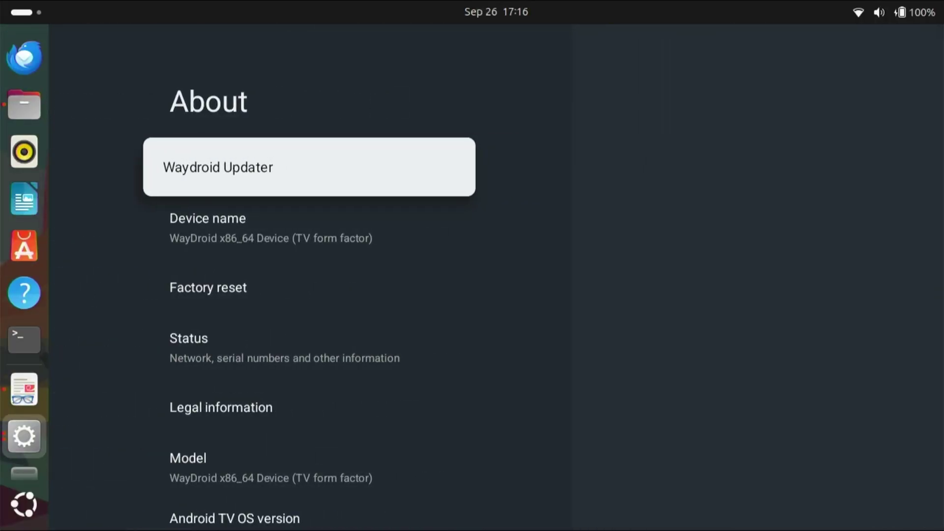
{"action": "key", "text": "Down"}
{"action": "key", "text": "Down"}
{"action": "key", "text": "Down"}
{"action": "key", "text": "Down"}
{"action": "key", "text": "Down"}
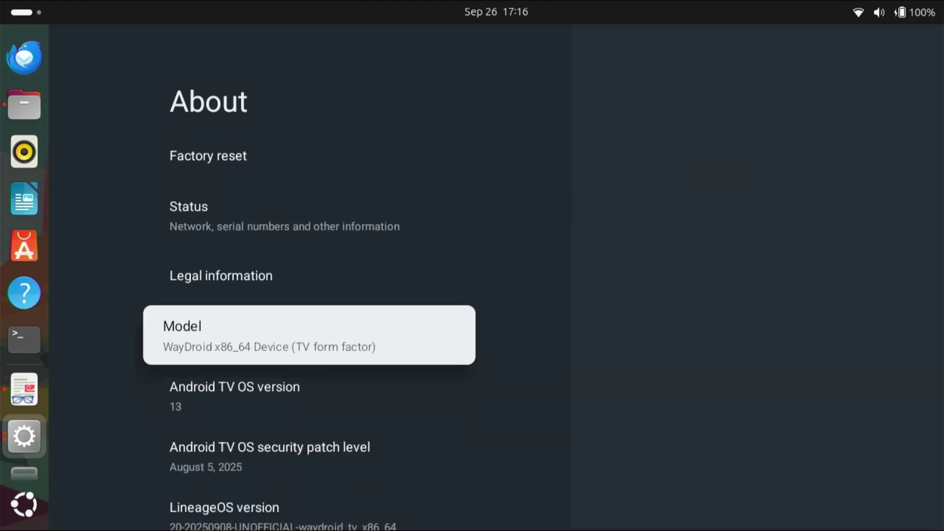
{"action": "key", "text": "Down"}
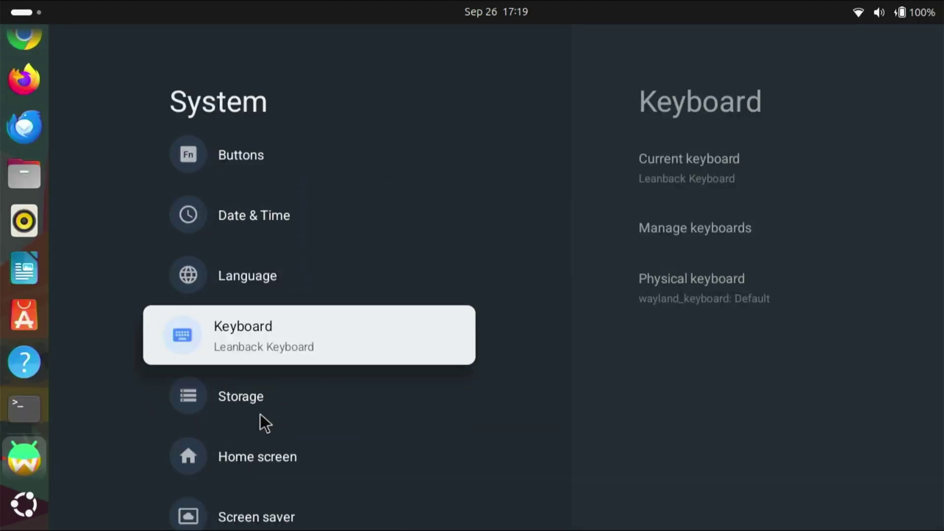
Step: Review the 116 GB internal shared storage breakdown under Storage
{"action": "key", "text": "Down"}
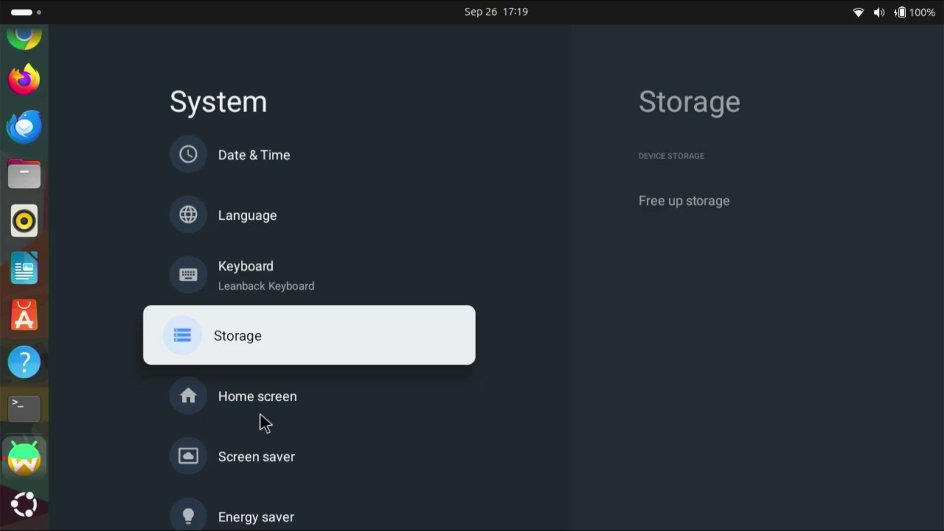
{"action": "key", "text": "Return"}
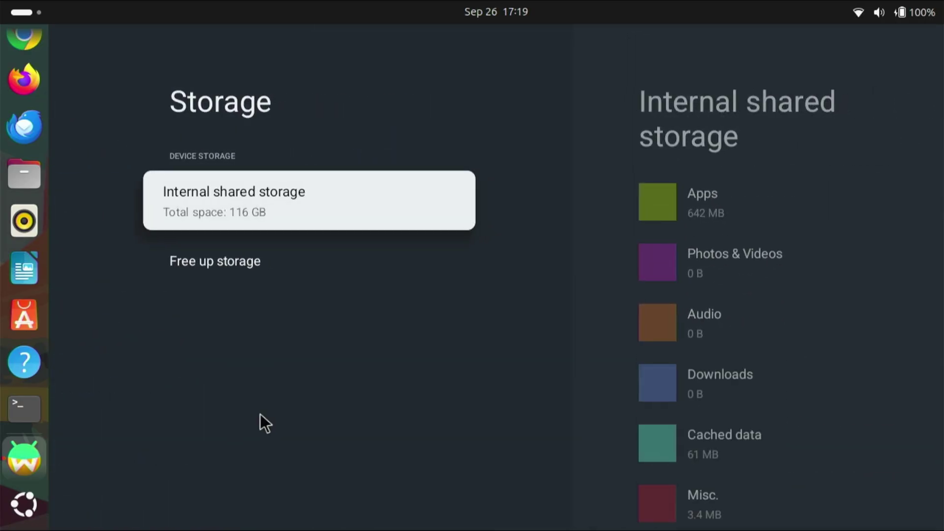
{"action": "key", "text": "Return"}
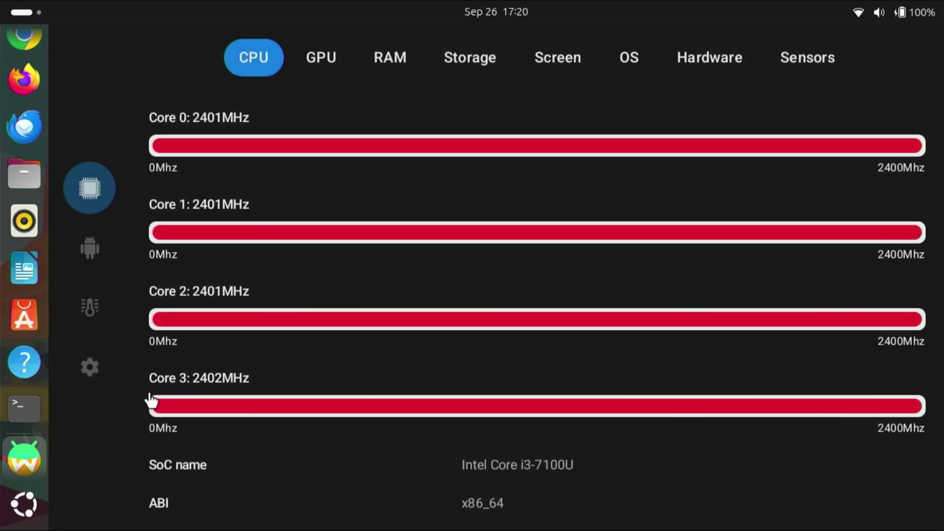
Step: Scroll the CPU tab to read the x86_64 i3-7100U's 4 cores, 256KB L2 and 3MB L3 cache
{"action": "scroll", "coordinate": [331, 360], "scroll_direction": "down", "scroll_amount": 5}
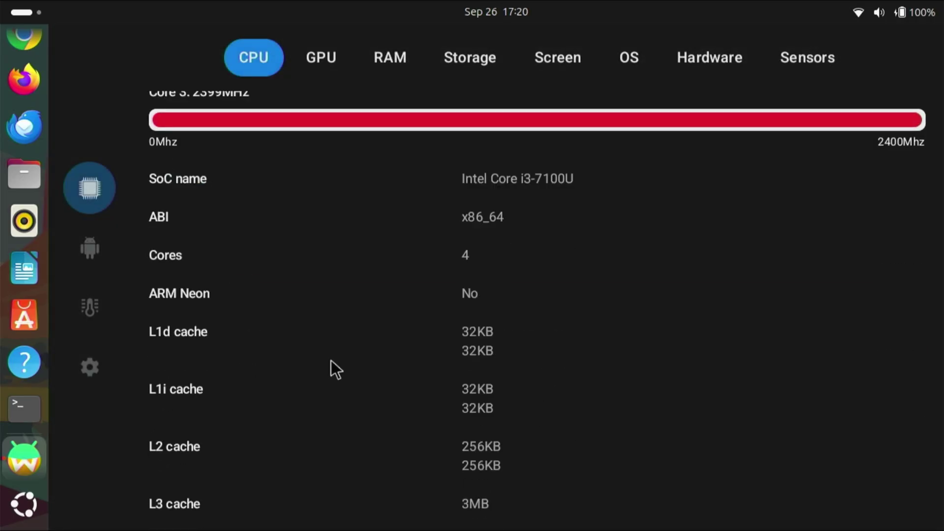